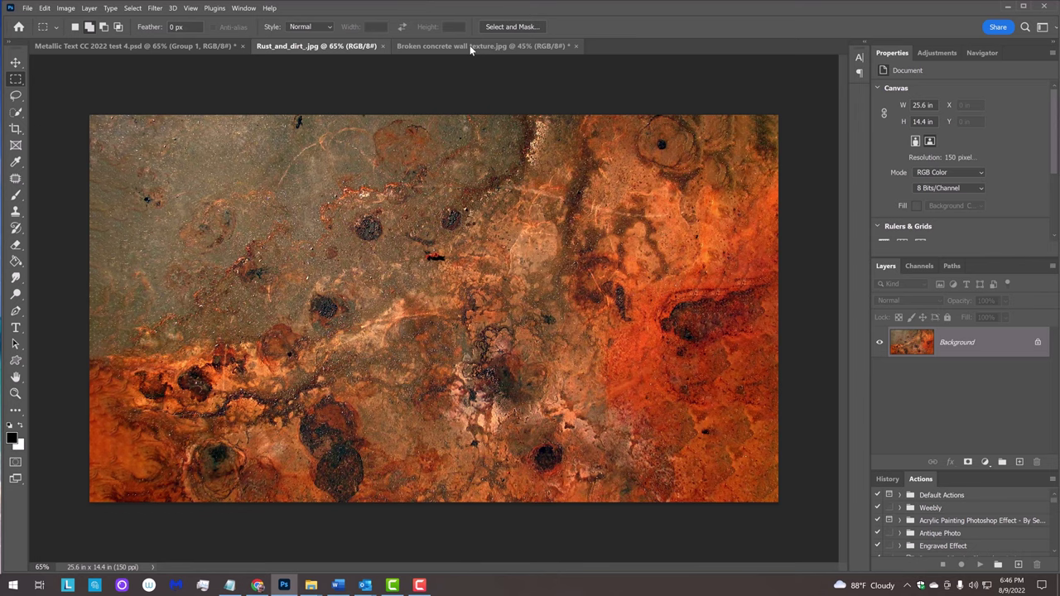
Switch to the 'Broken concrete wall texture.jpg' document tab.
left_click(470, 46)
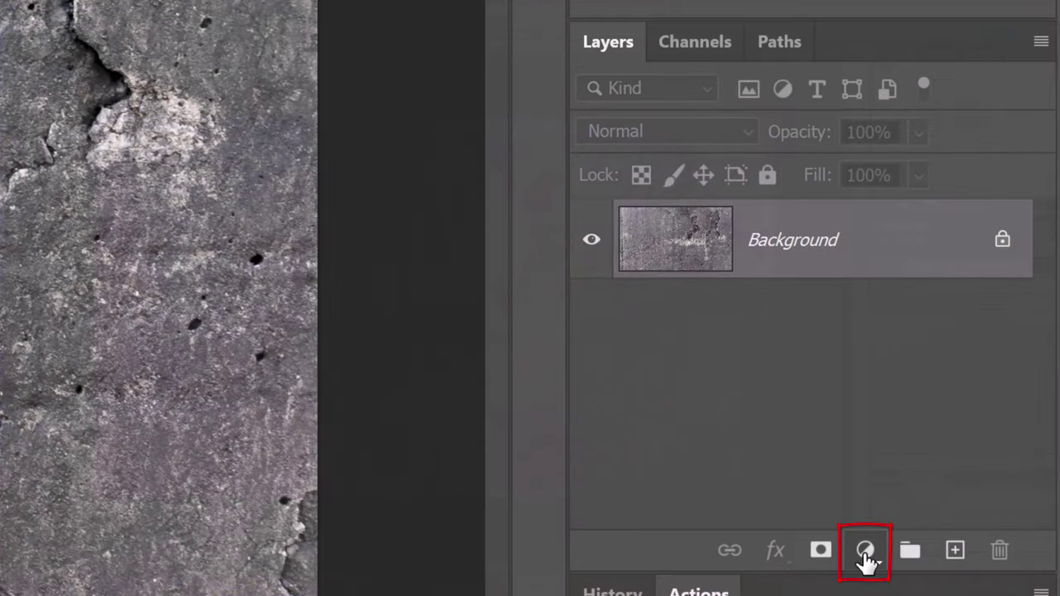
Add a colorized Hue/Saturation adjustment layer with Hue 31 and Saturation 29.
left_click(866, 554)
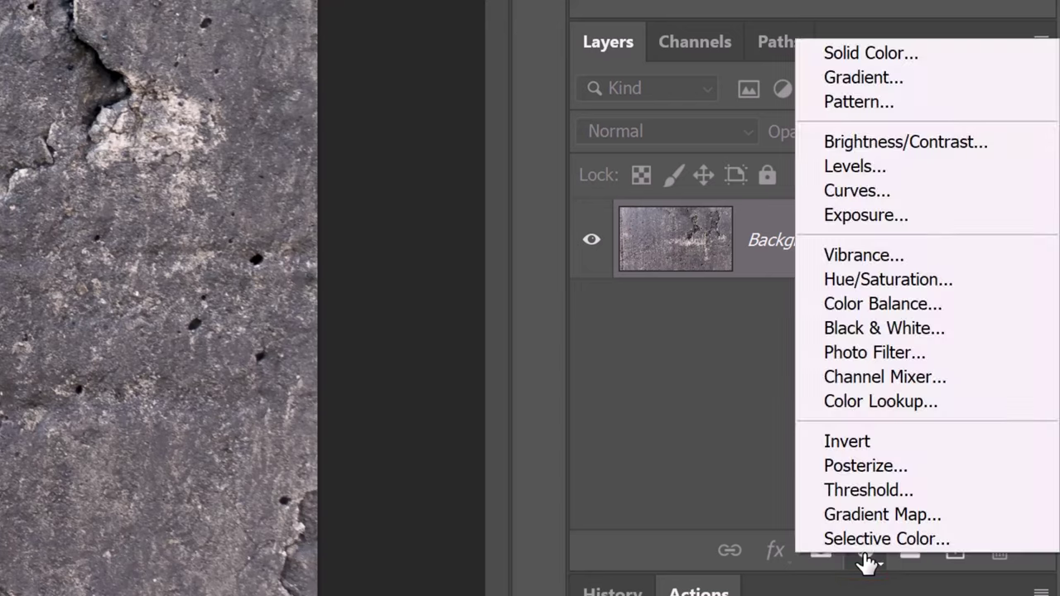
left_click(868, 282)
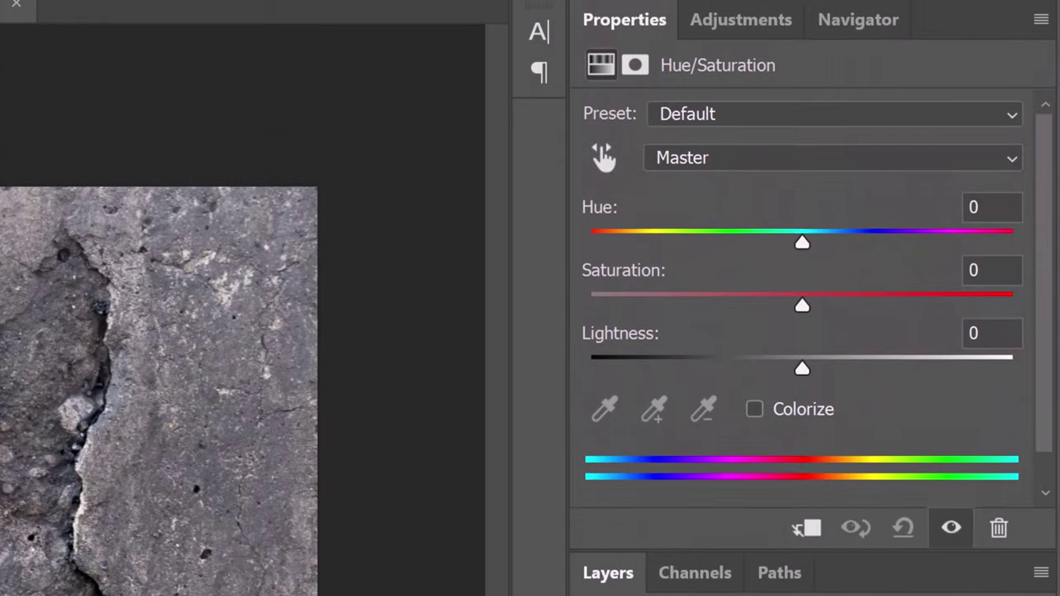
left_click(754, 410)
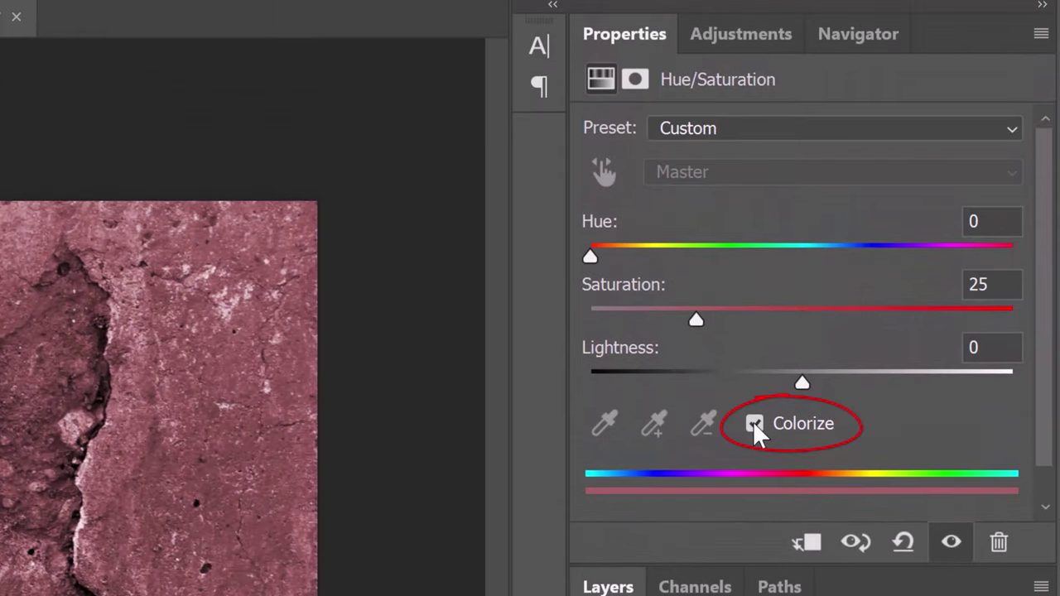
left_click(986, 221)
type("31")
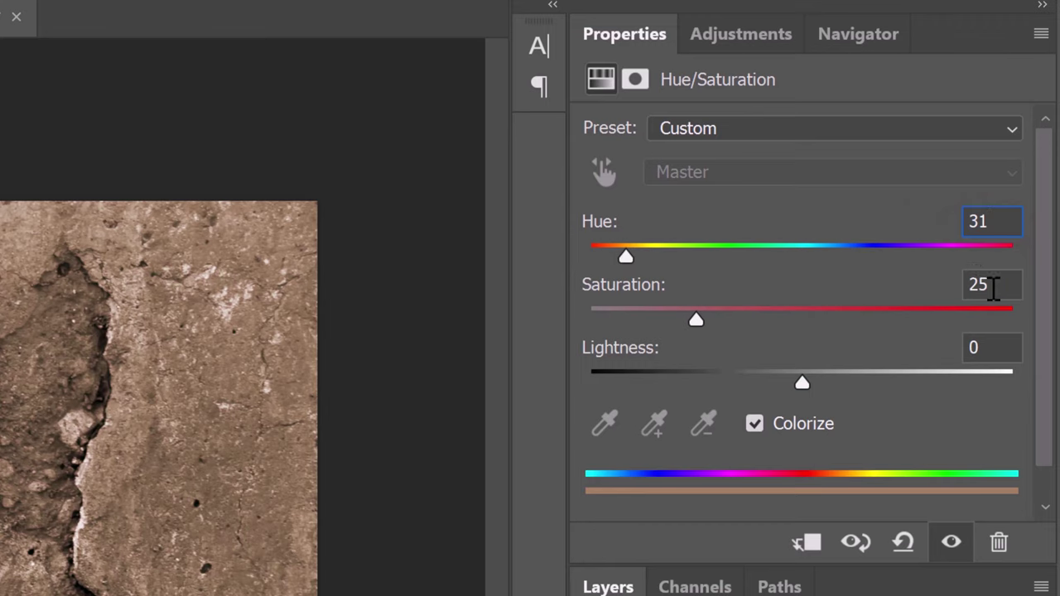
left_click(1006, 286)
Finish saturation at 29, then add a Levels layer with input black 130 and output white 90.
type("29")
left_click(740, 41)
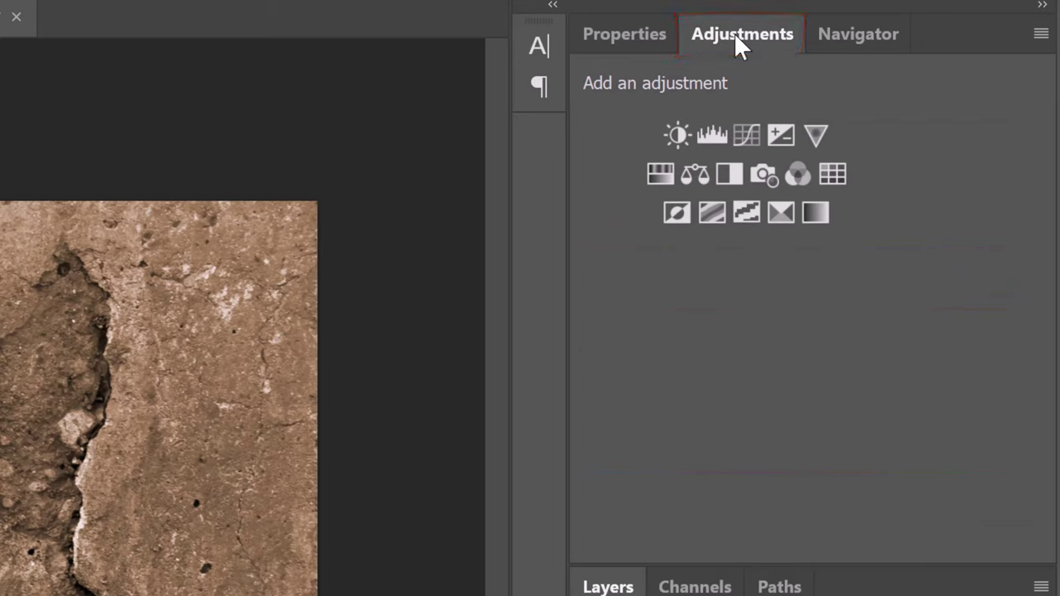
left_click(712, 134)
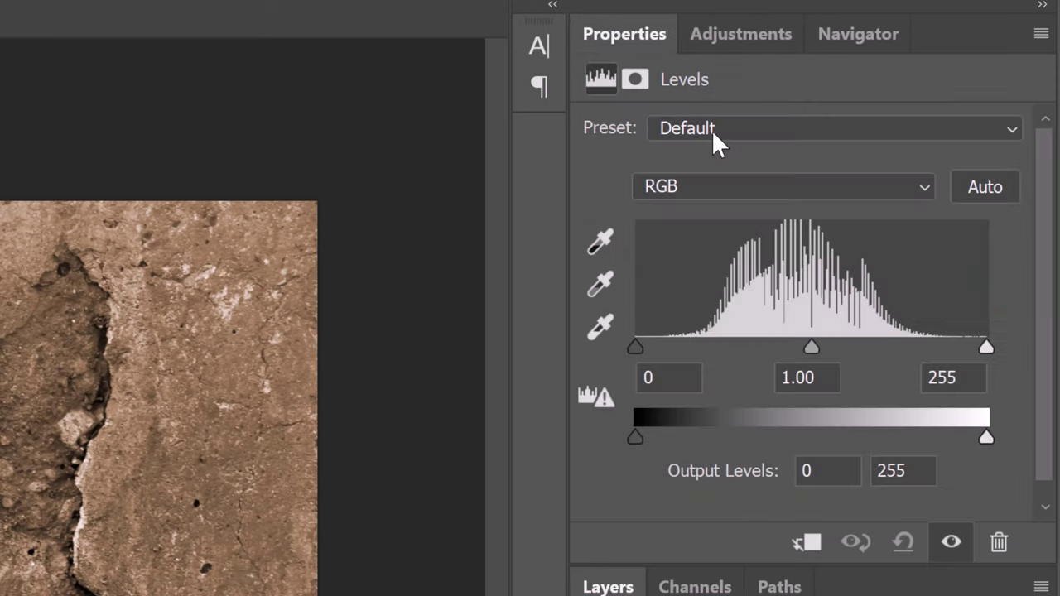
left_click(676, 379)
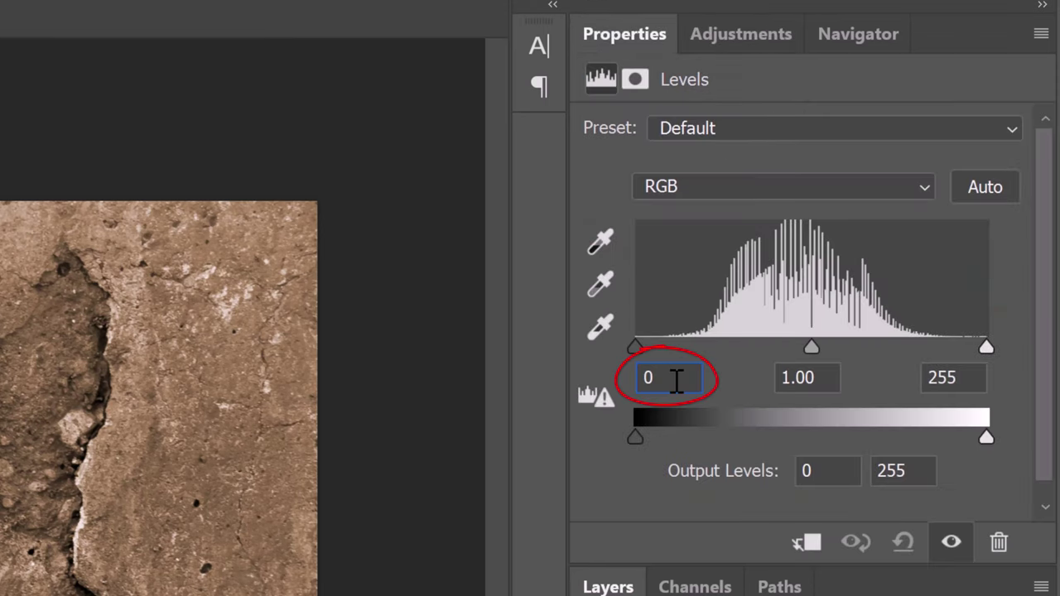
type("130")
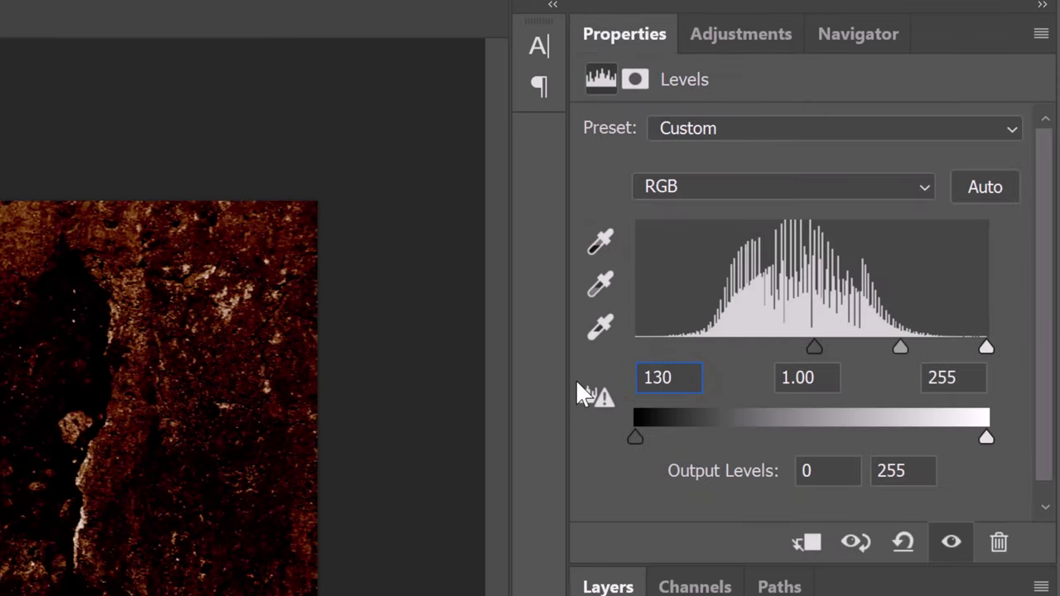
left_click(893, 469)
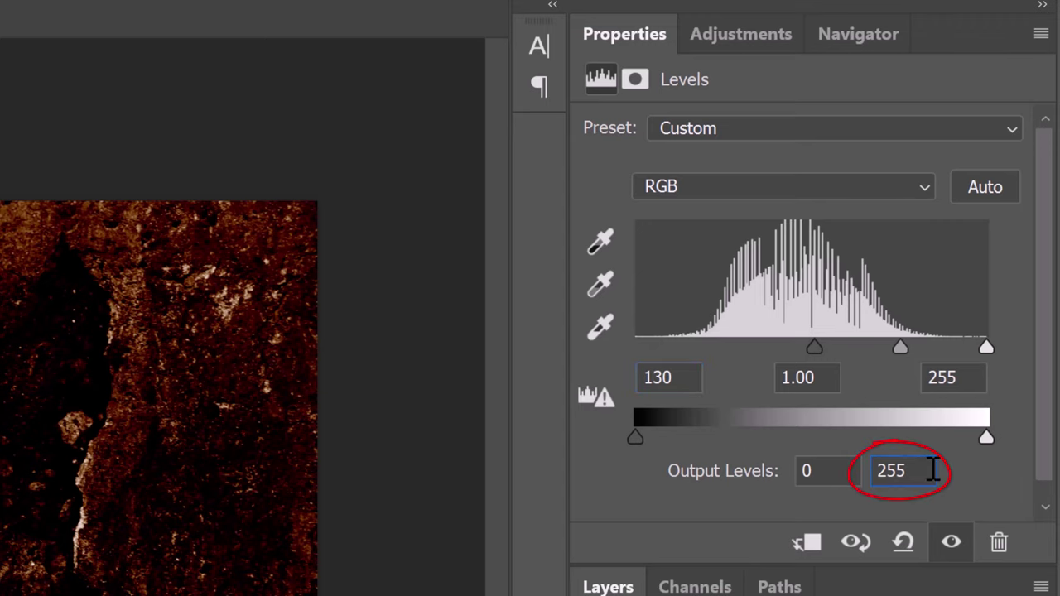
Draw an elliptical marquee selection spanning the whole concrete texture.
type("90")
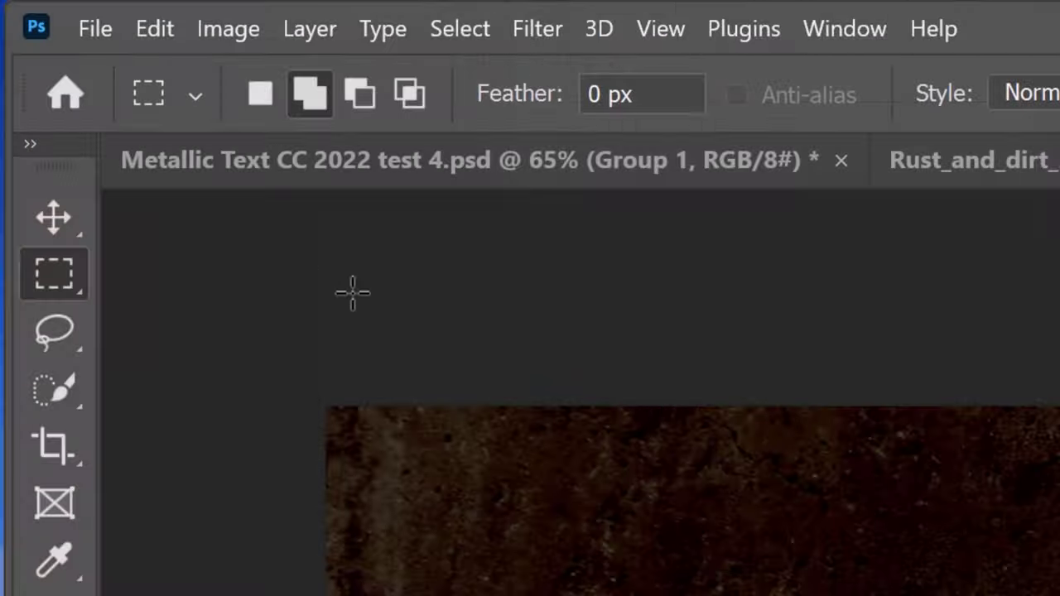
right_click(54, 275)
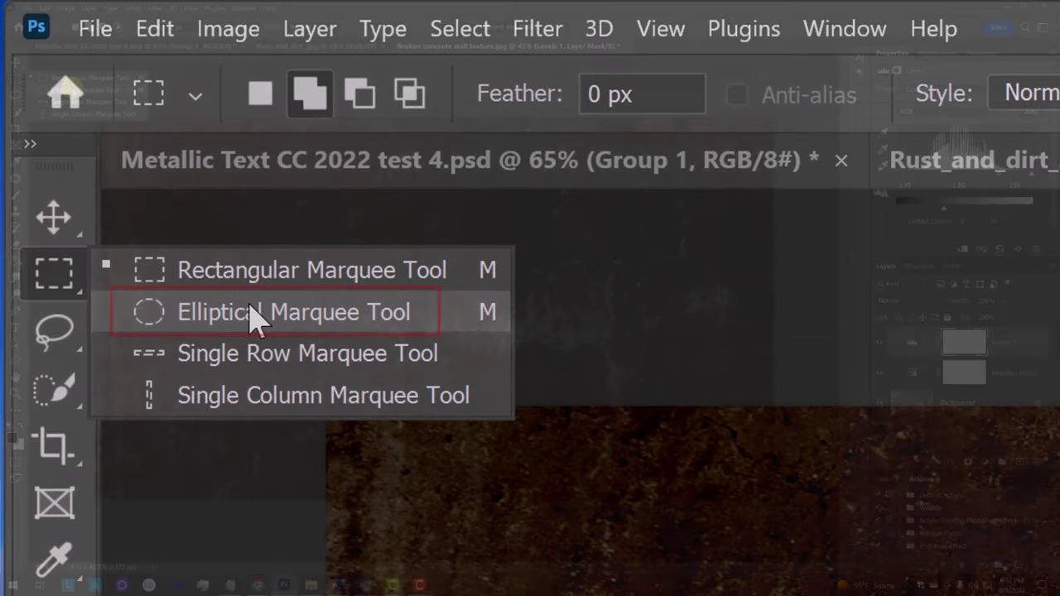
left_click(257, 315)
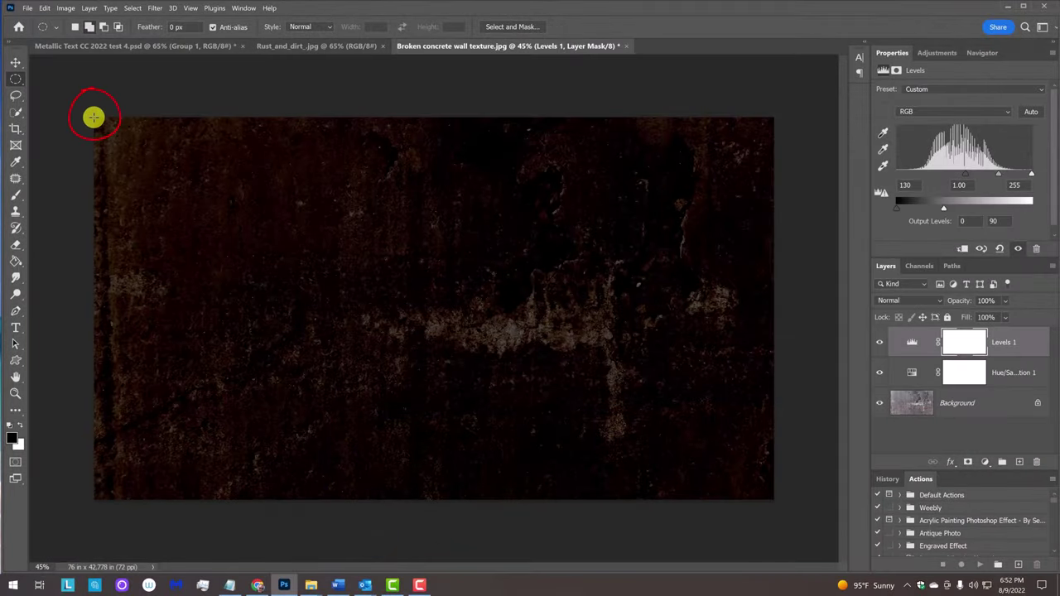
left_click_drag(94, 117, 767, 495)
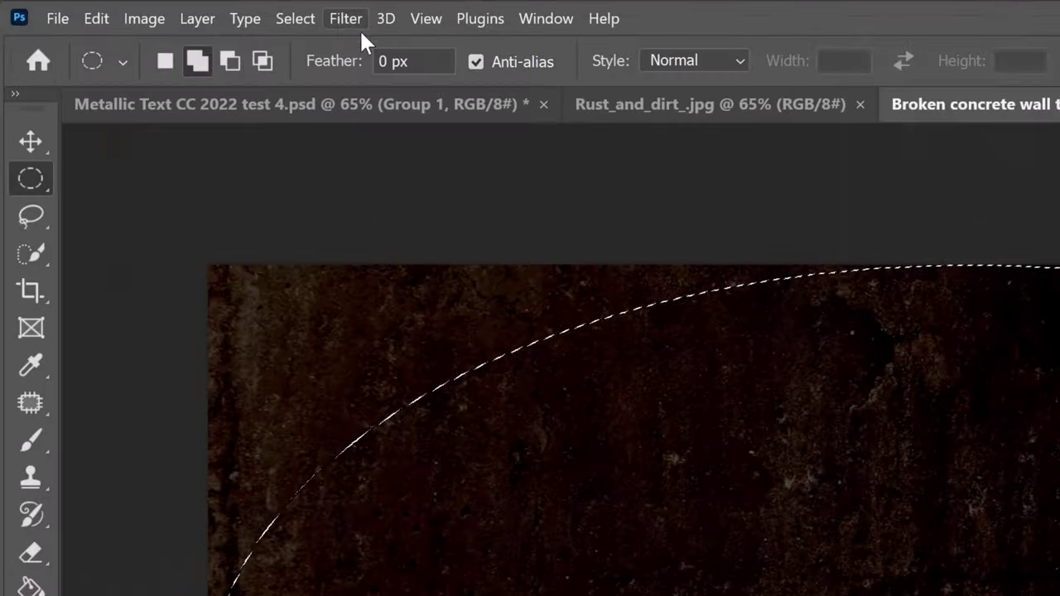
Scale the oval selection to 90% with width and height linked.
left_click(132, 8)
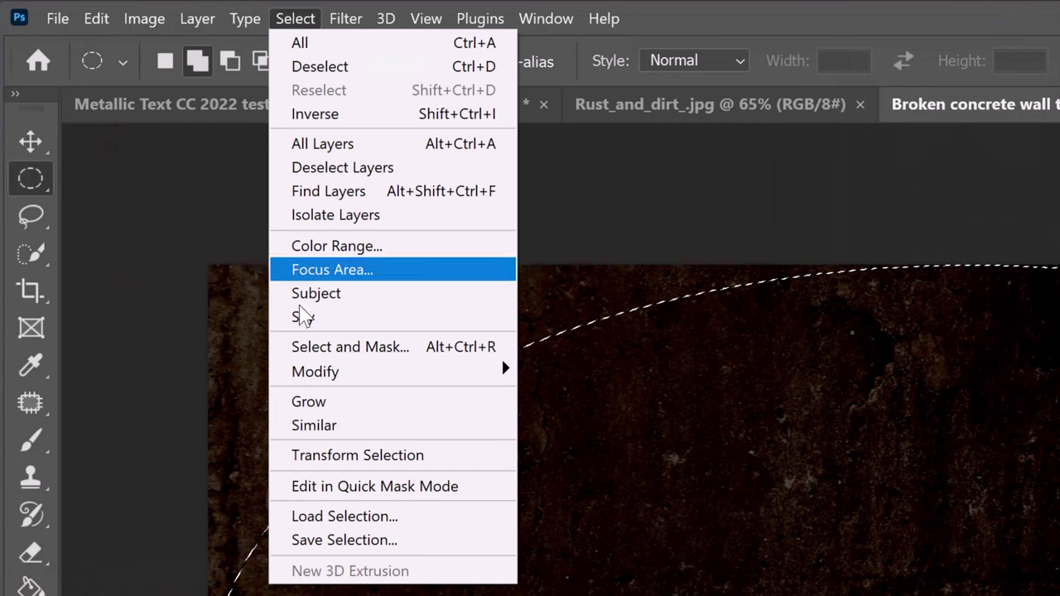
left_click(336, 463)
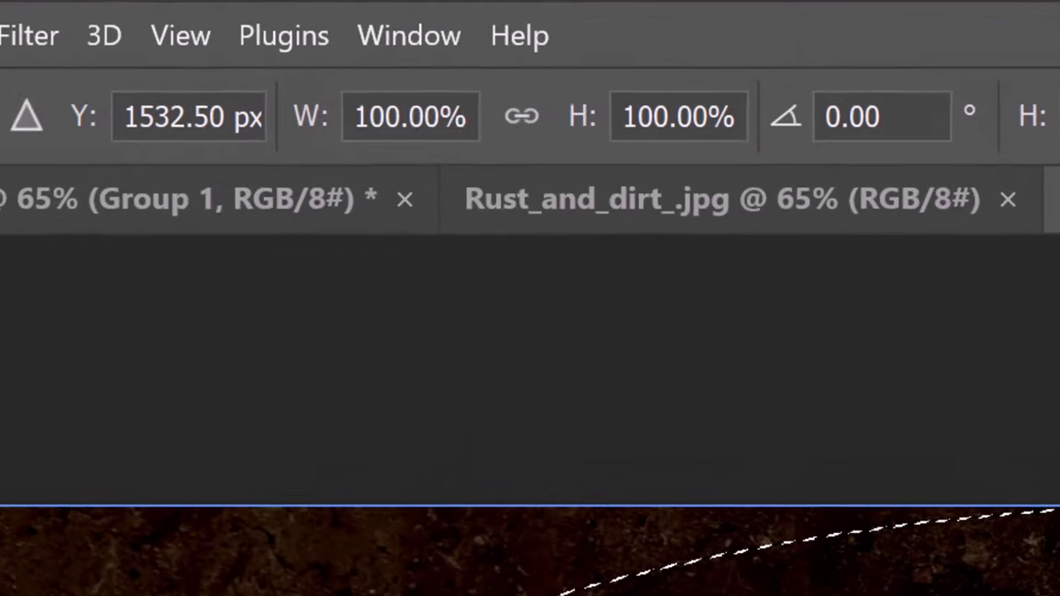
left_click(520, 114)
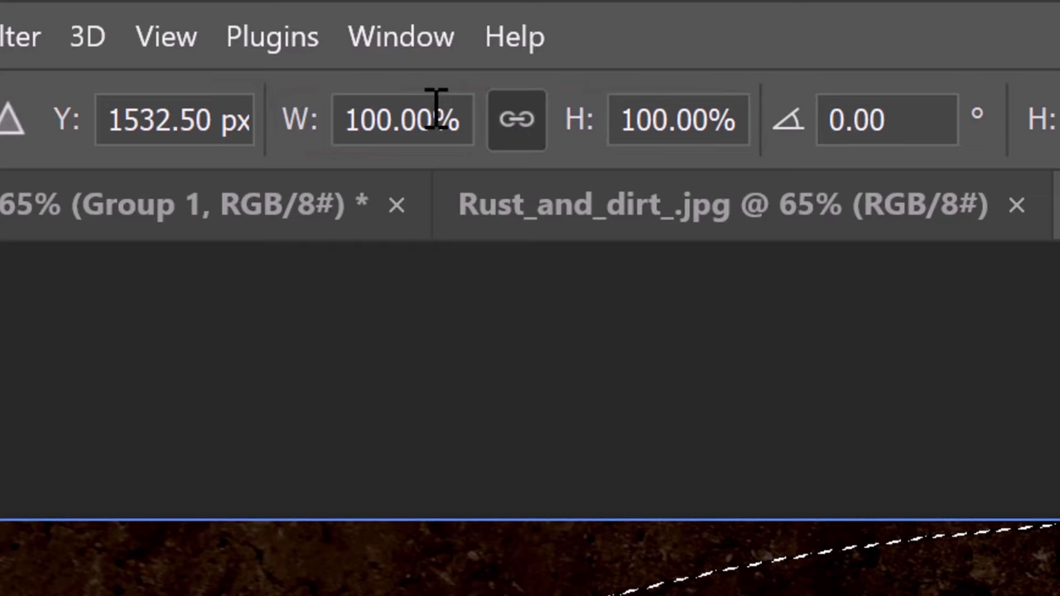
left_click(390, 120)
mouse_move(298, 126)
left_mouse_down()
mouse_move(290, 130)
mouse_move(299, 126)
left_mouse_up()
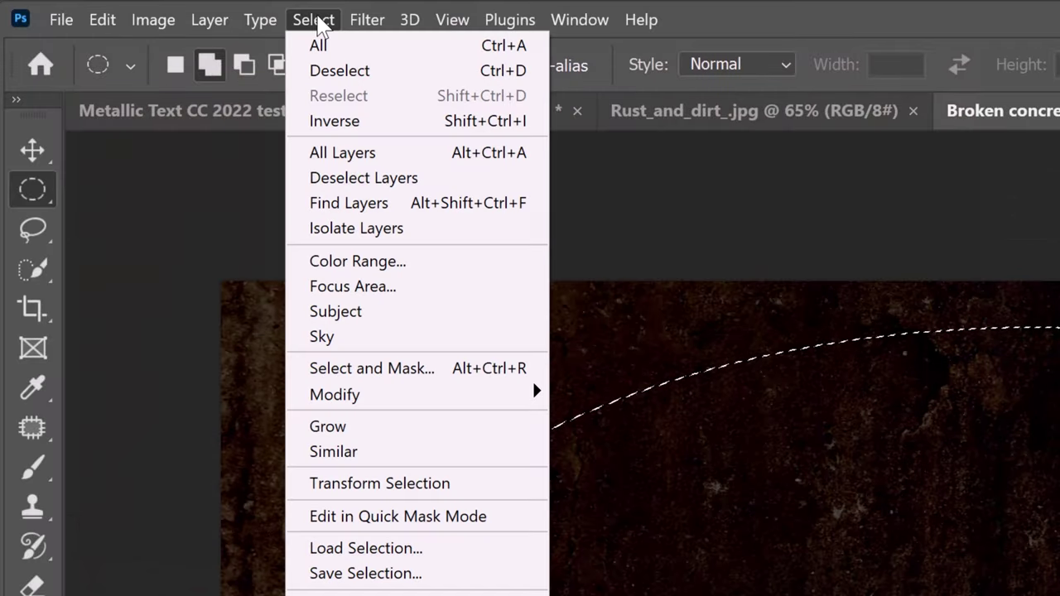
Feather the oval selection by 300 pixels.
mouse_move(355, 397)
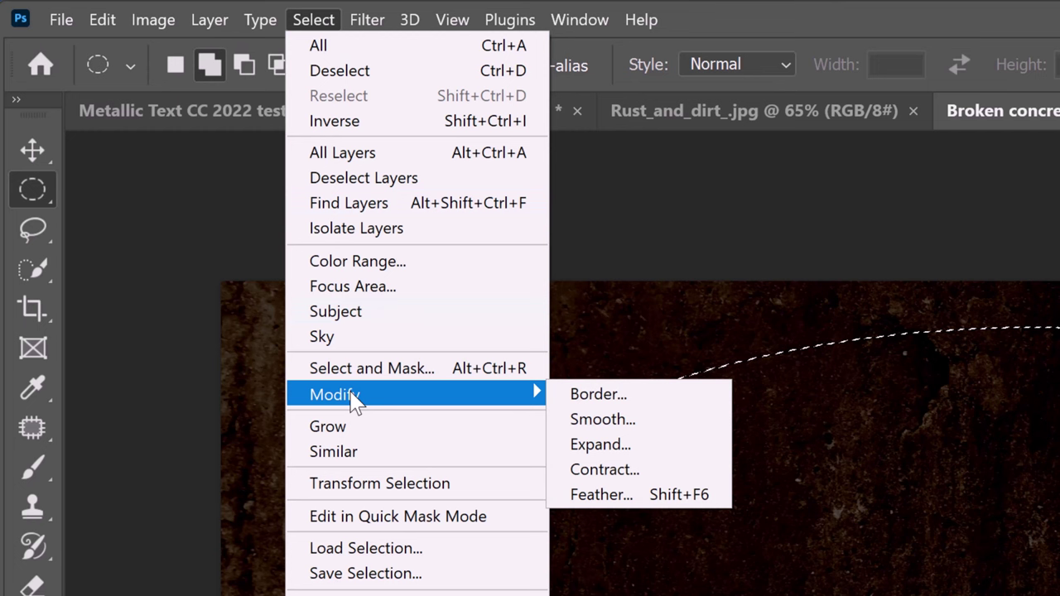
left_click(598, 495)
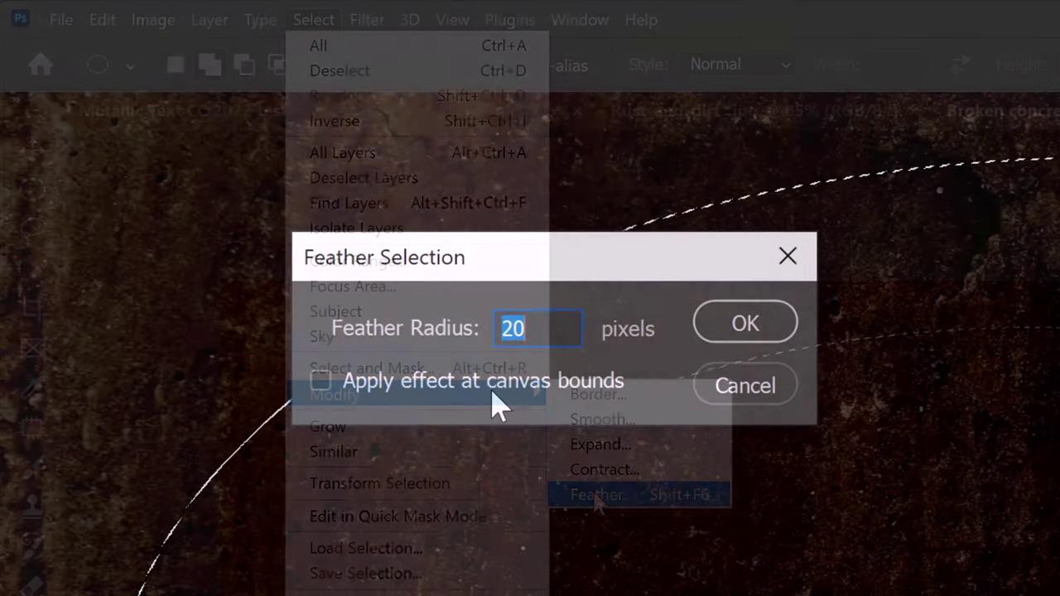
type("300")
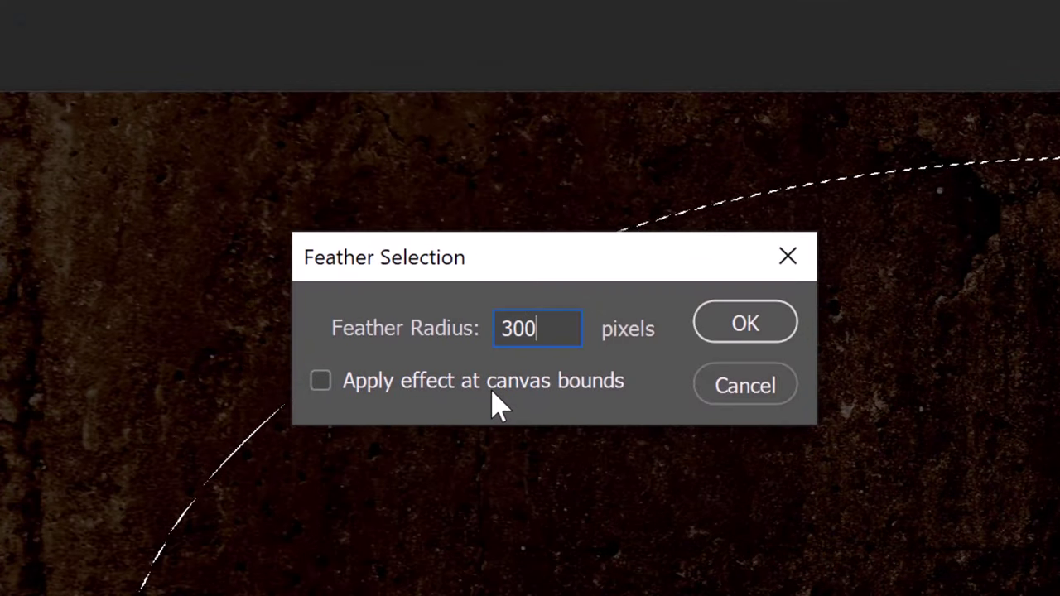
key("Return")
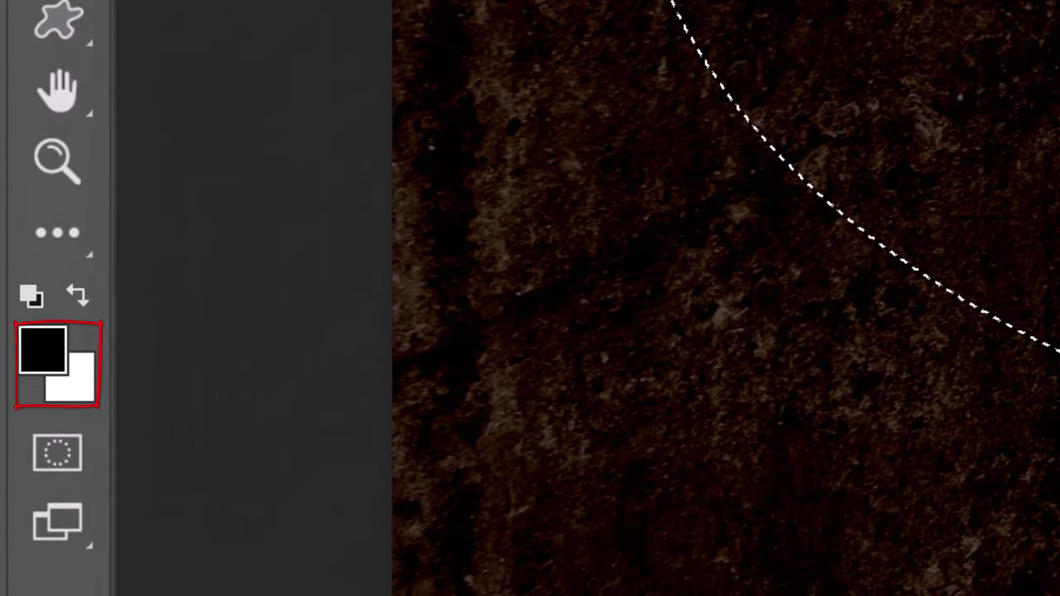
Reset default colours and fill the oval in the Levels mask with black.
key("d")
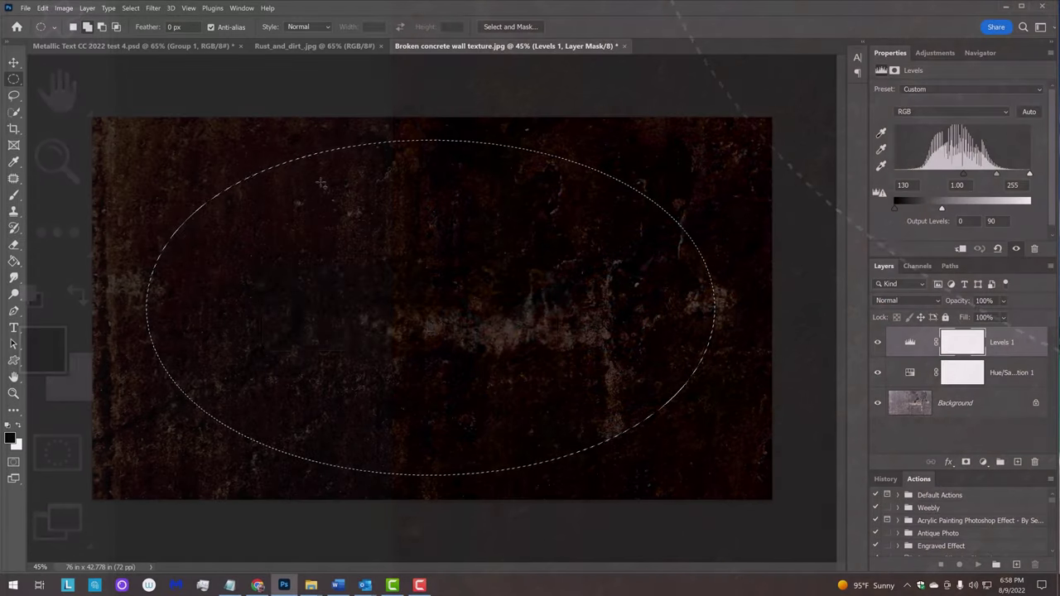
key("alt+Delete")
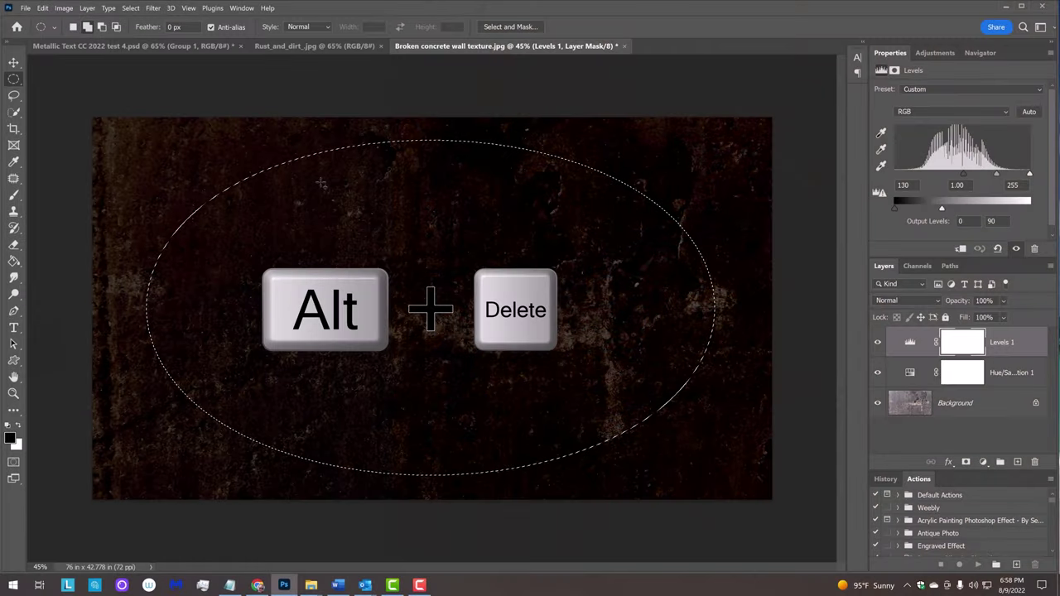
key("alt+Delete")
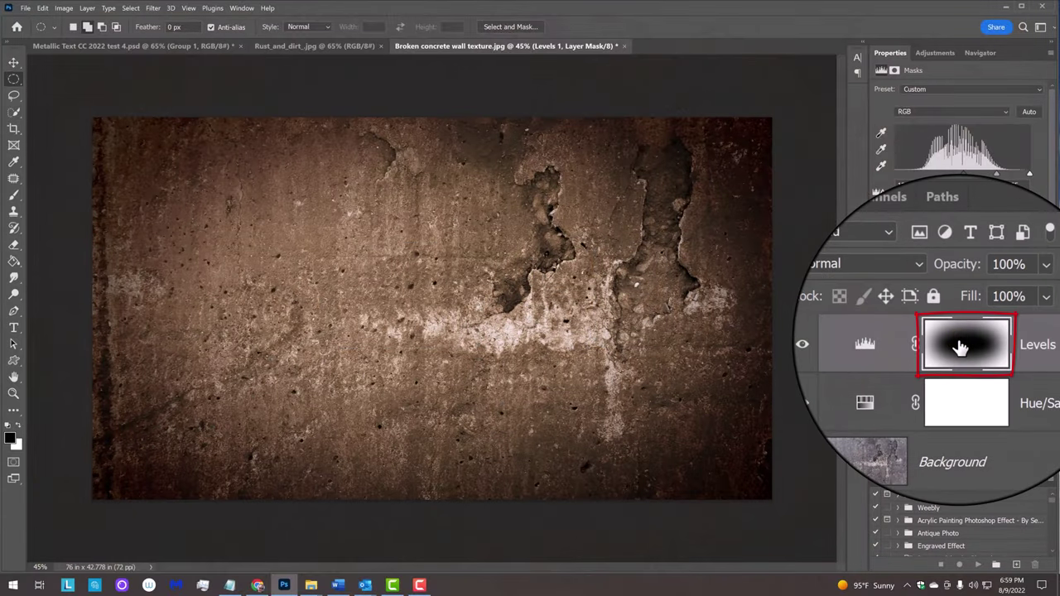
Lower the Levels 1 mask density to 90%.
left_click(958, 341)
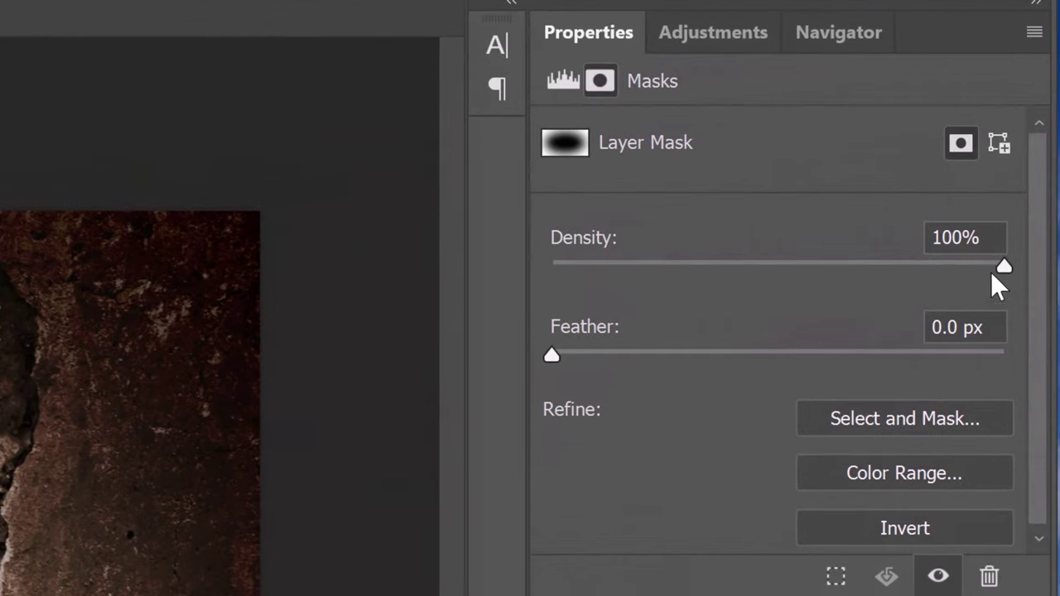
left_click(1011, 193)
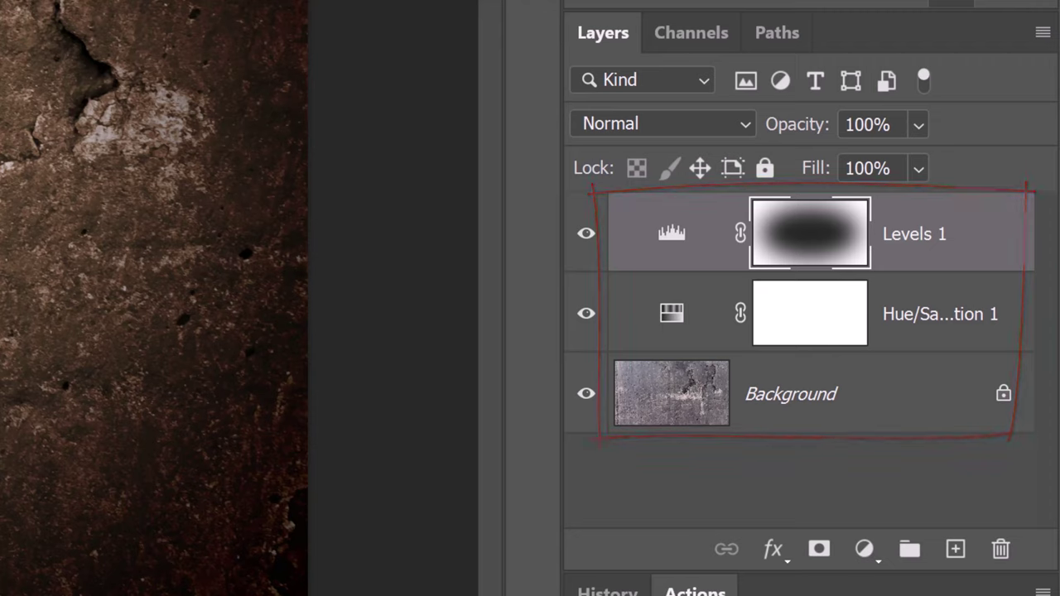
Group the concrete, Hue/Saturation and Levels layers into a group named 'Background'.
left_click(1004, 395)
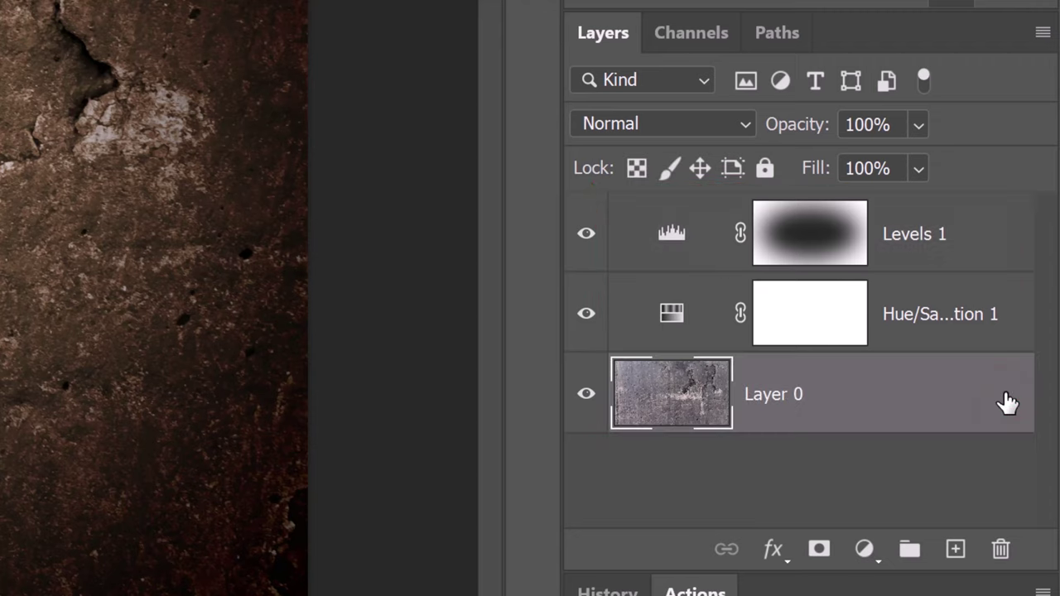
left_click(986, 242, "shift")
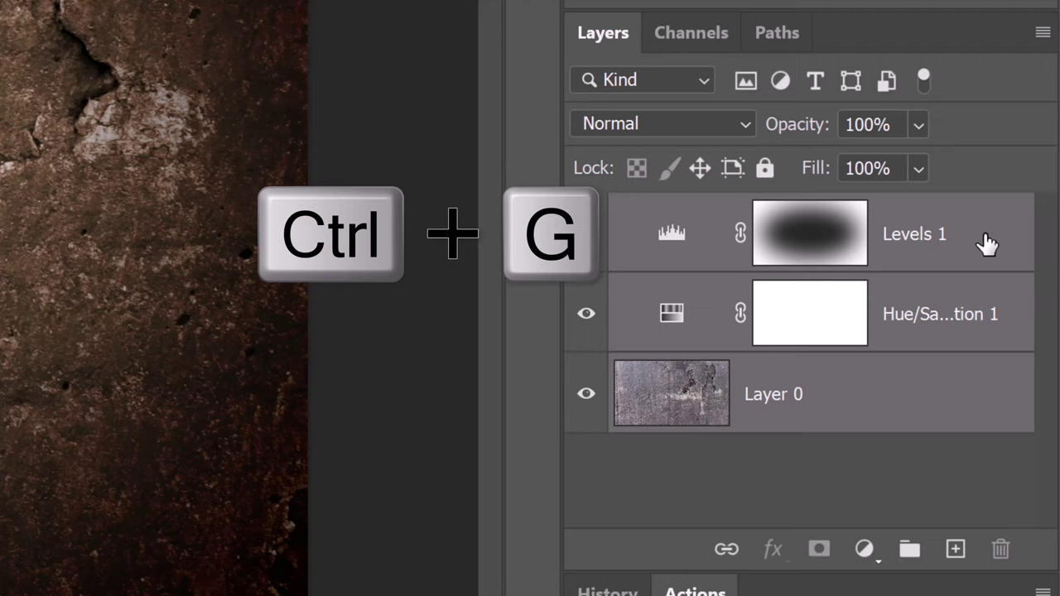
key("ctrl+g")
double_click(694, 212)
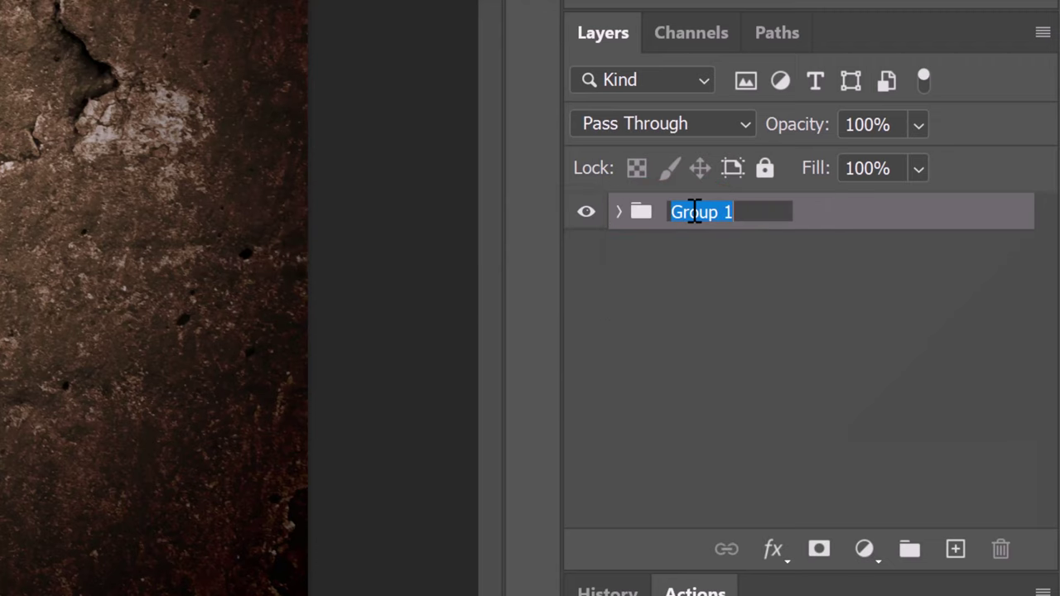
type("Background")
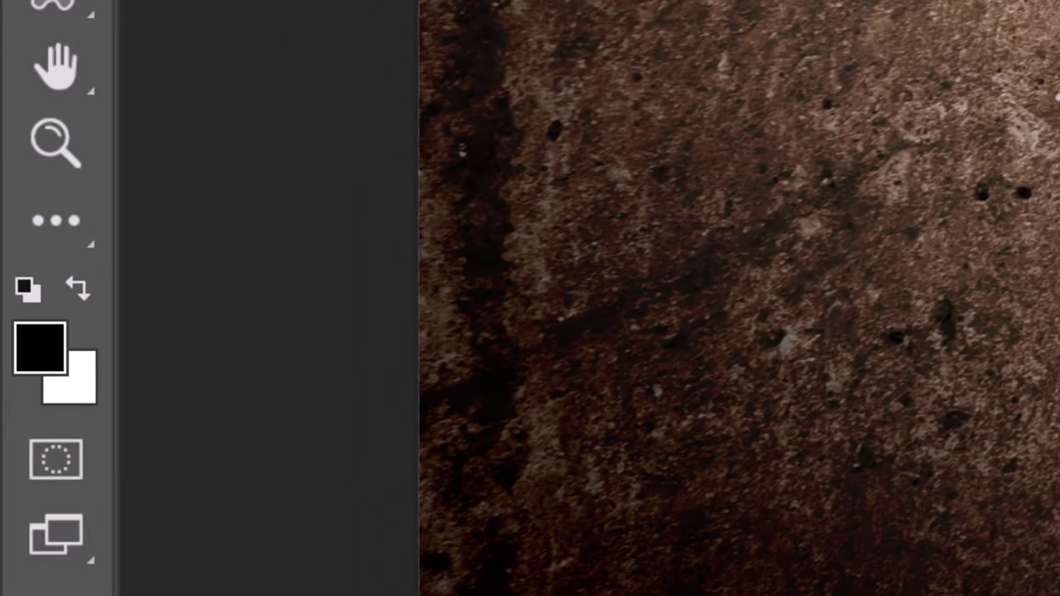
Type white centred Alfarn 370 pt text 'MARS / SECTOR / 2198.73' on three lines, moved slightly upward.
key("x")
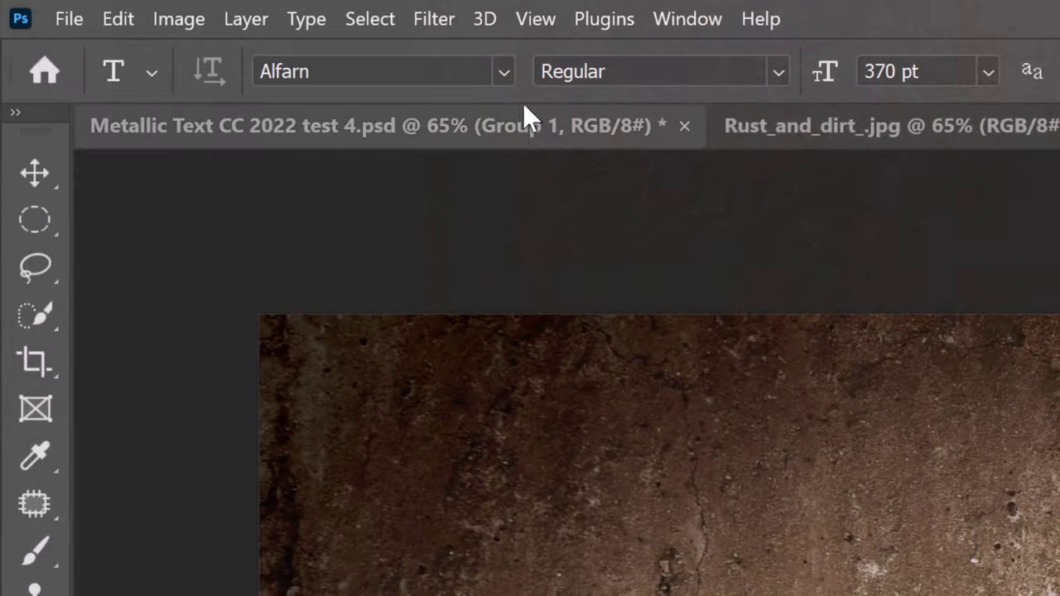
left_click(502, 72)
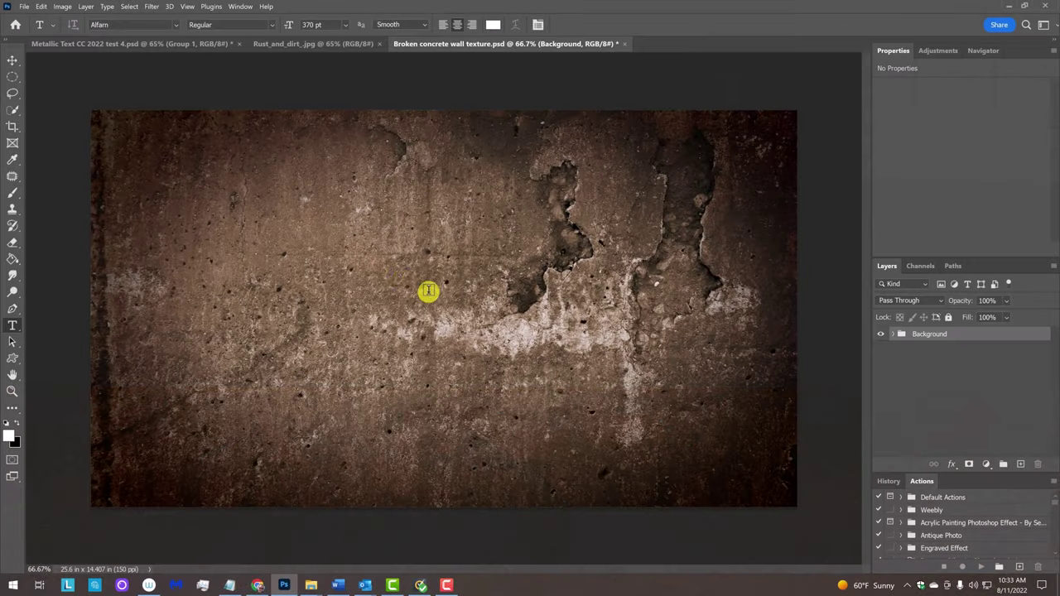
left_click(431, 291)
type("MARS")
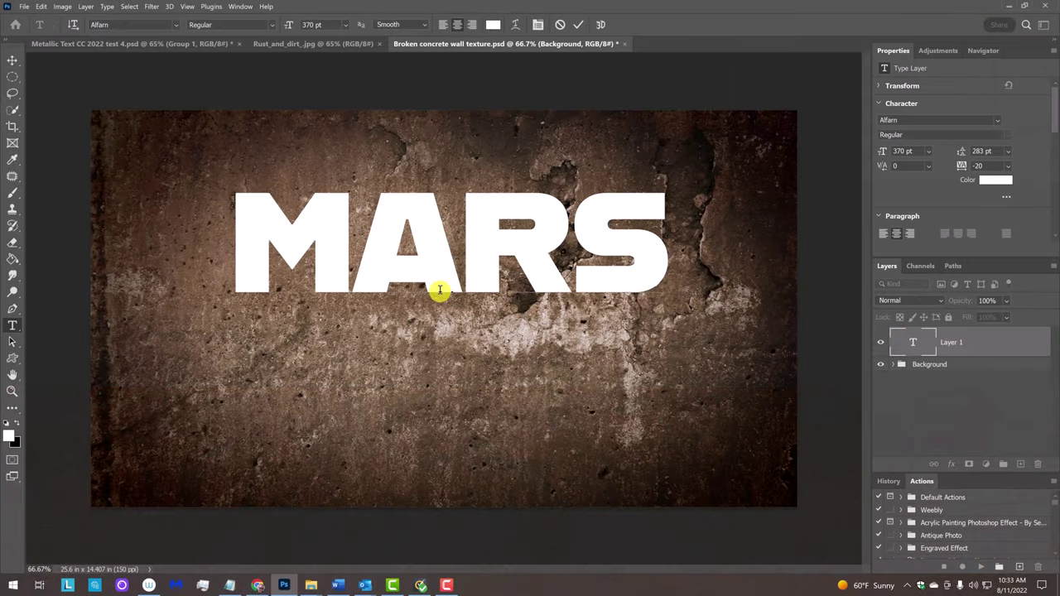
key("Return")
type("SECTOR")
key("Return")
type("21")
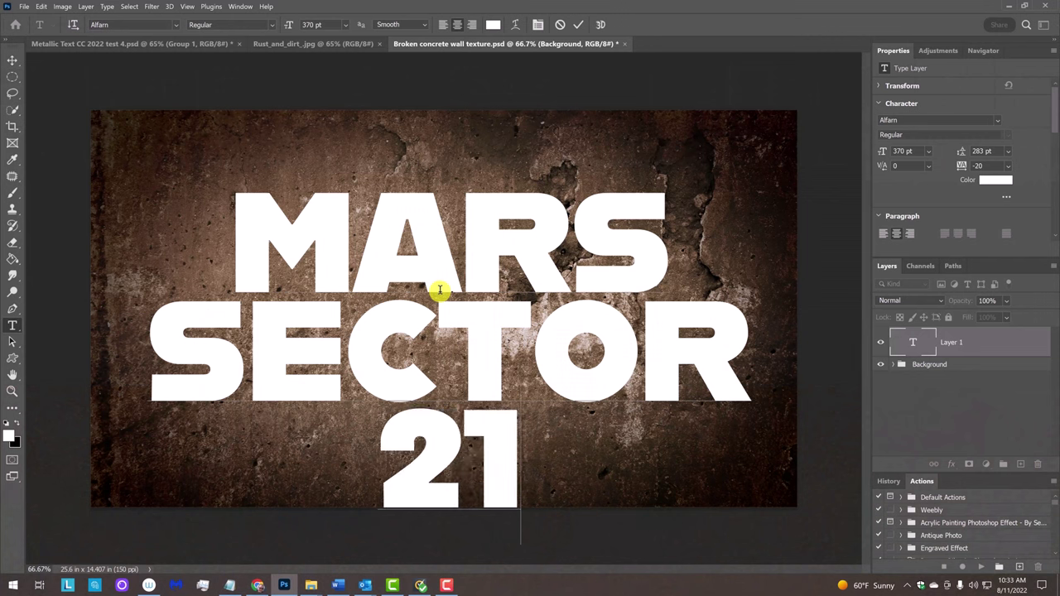
type("98.73")
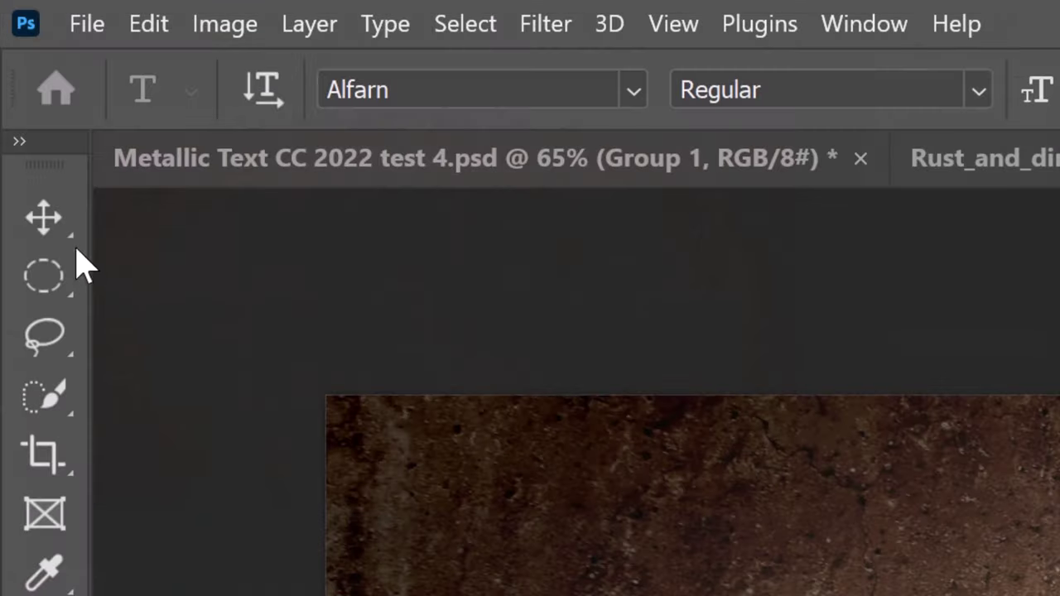
left_click(13, 59)
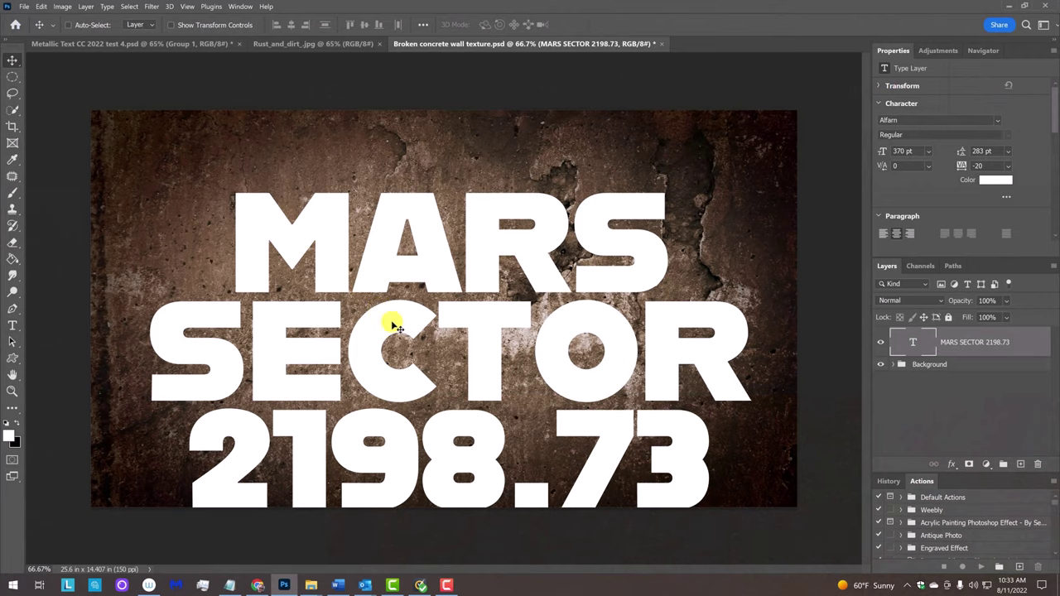
left_click_drag(391, 320, 420, 310)
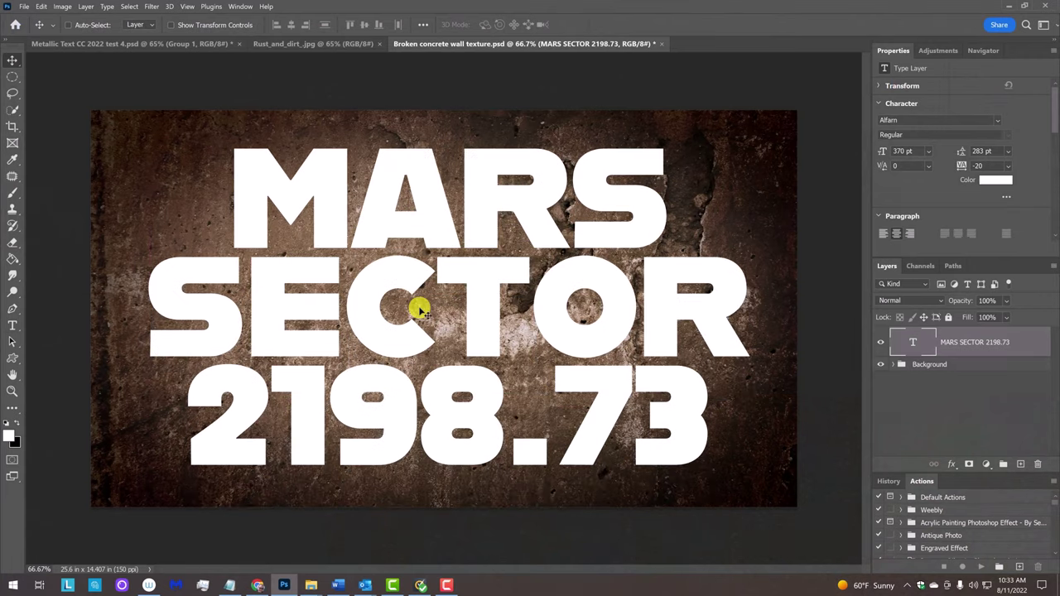
Set the MARS SECTOR 2198.73 text's leading to 283 pt.
key("t")
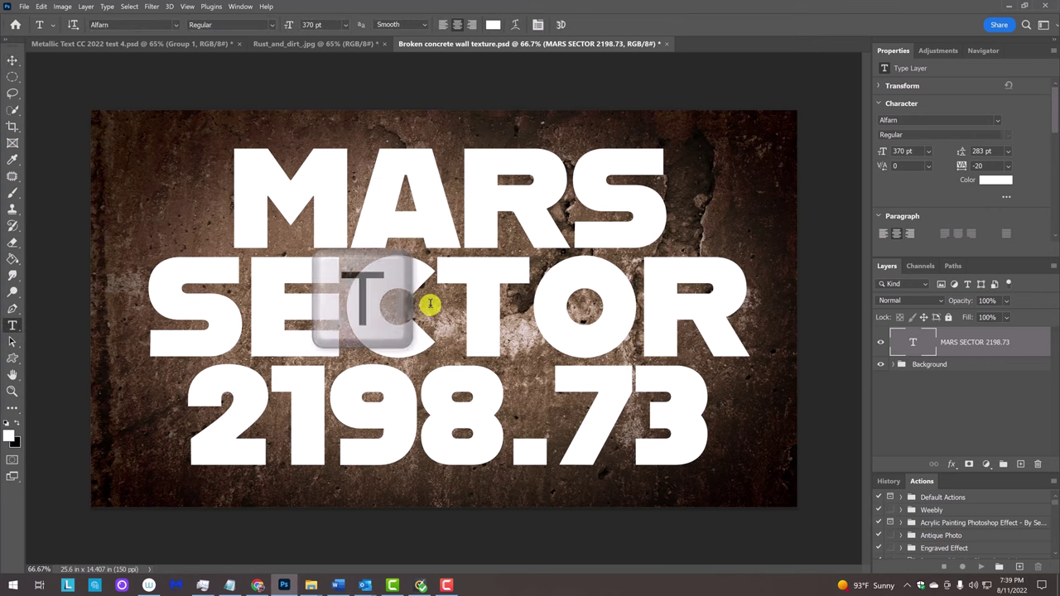
double_click(913, 342)
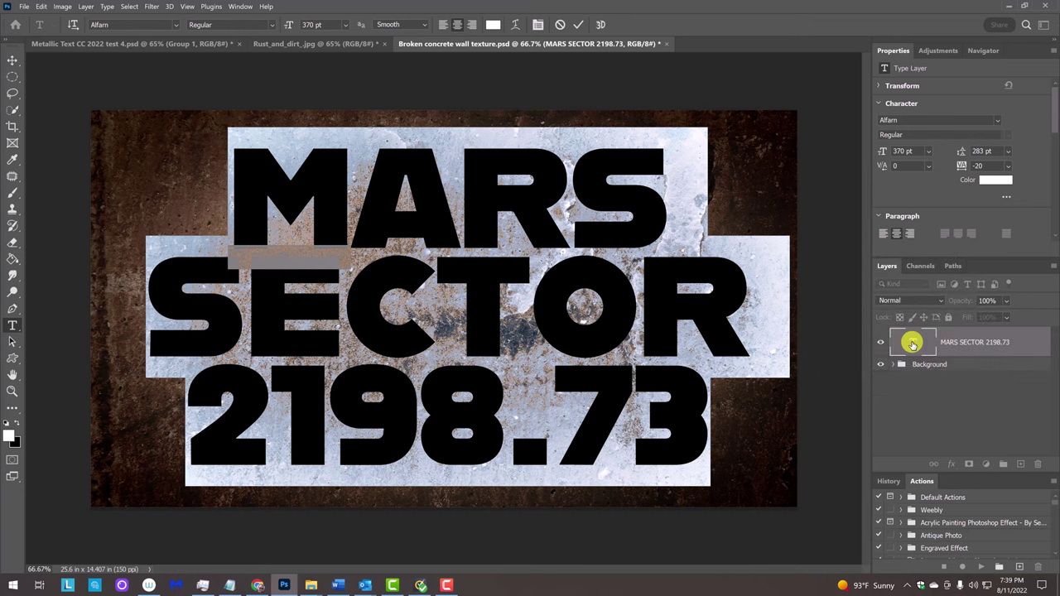
left_click(537, 24)
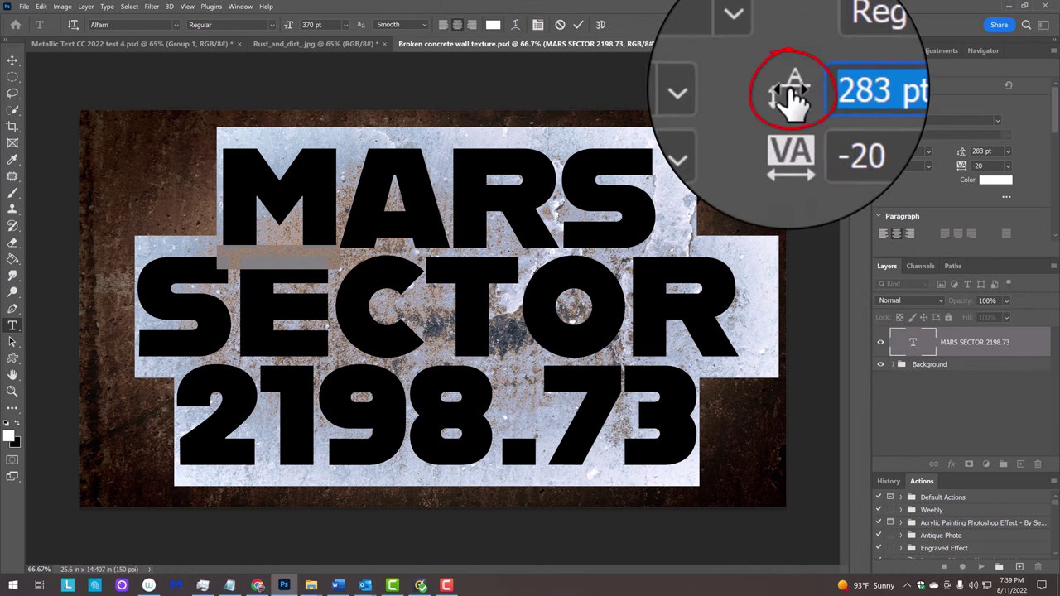
left_click_drag(961, 152, 998, 151)
left_click_drag(824, 90, 791, 89)
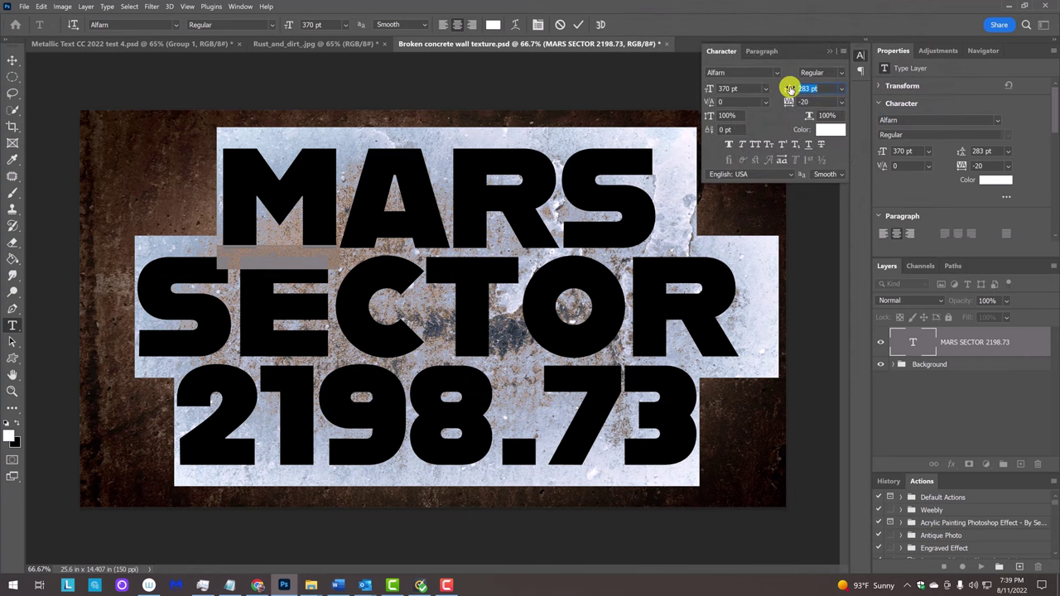
Kern the gap between T and O in SECTOR to 20.
left_click(524, 301)
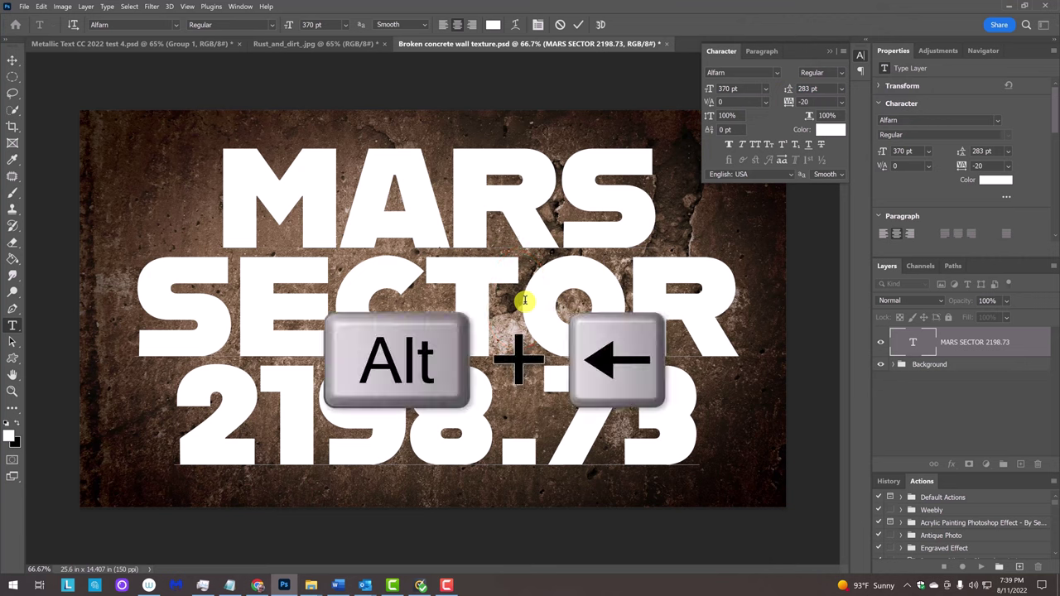
key("alt+Left")
key("alt+Right")
key("alt+Left")
key("alt+Left")
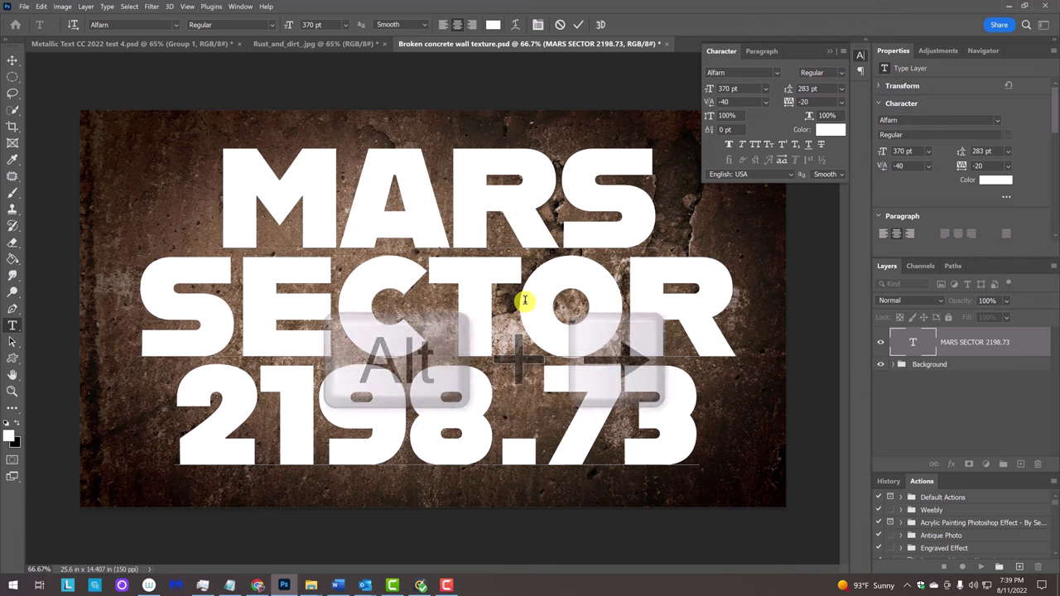
left_click(304, 414)
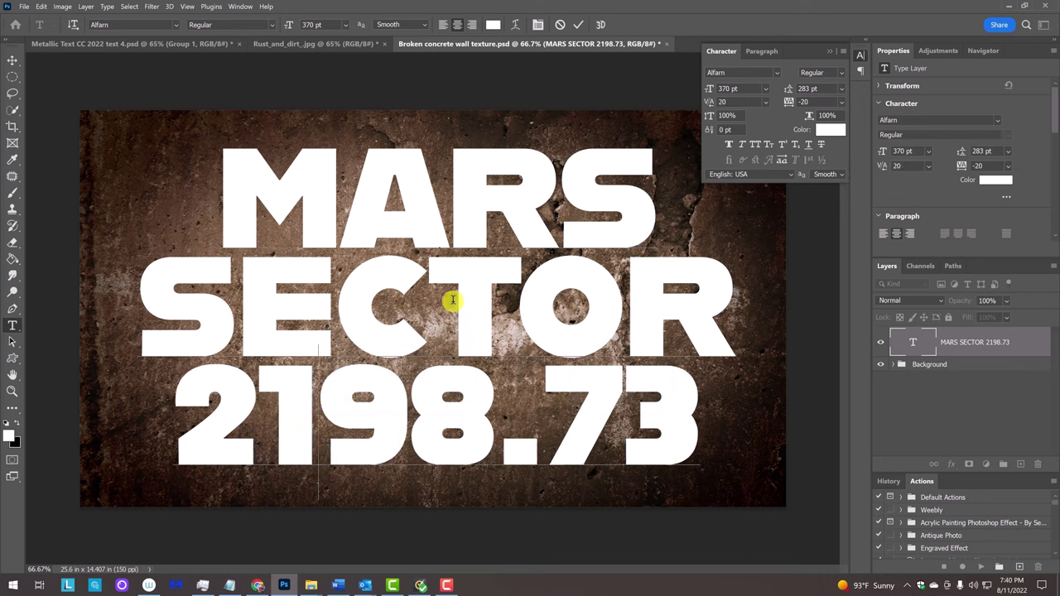
left_click(828, 50)
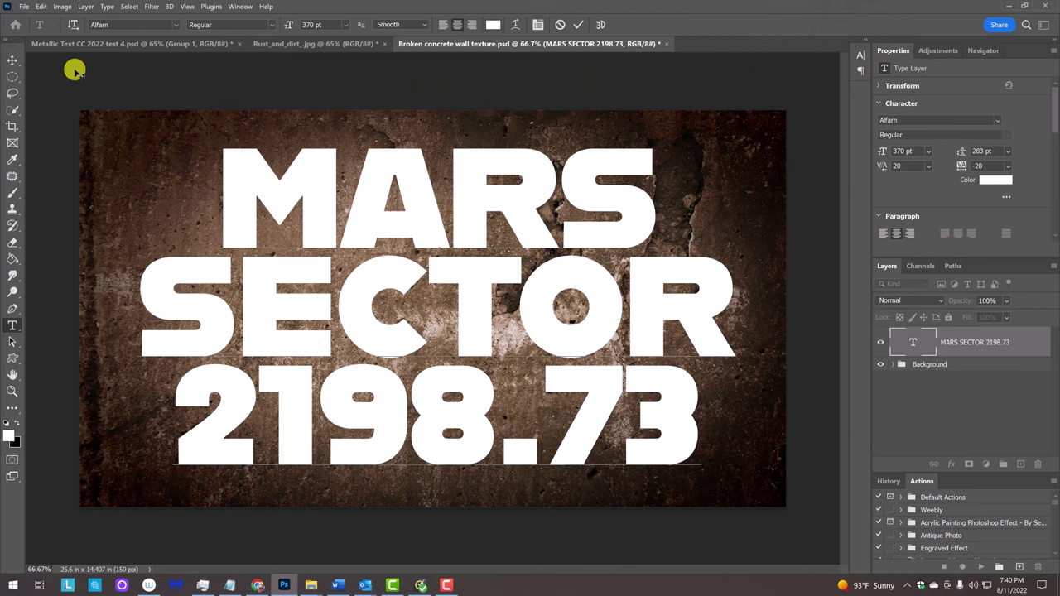
Copy the whole Rust_and_dirt_.jpg image and paste it into the concrete wall document as Layer 1.
left_click(12, 61)
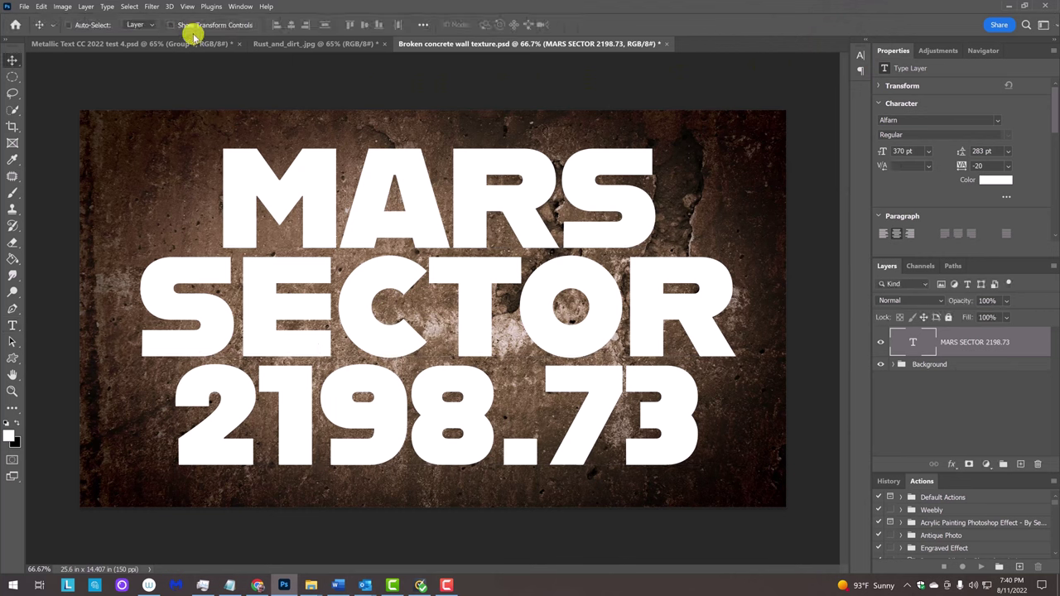
left_click(298, 45)
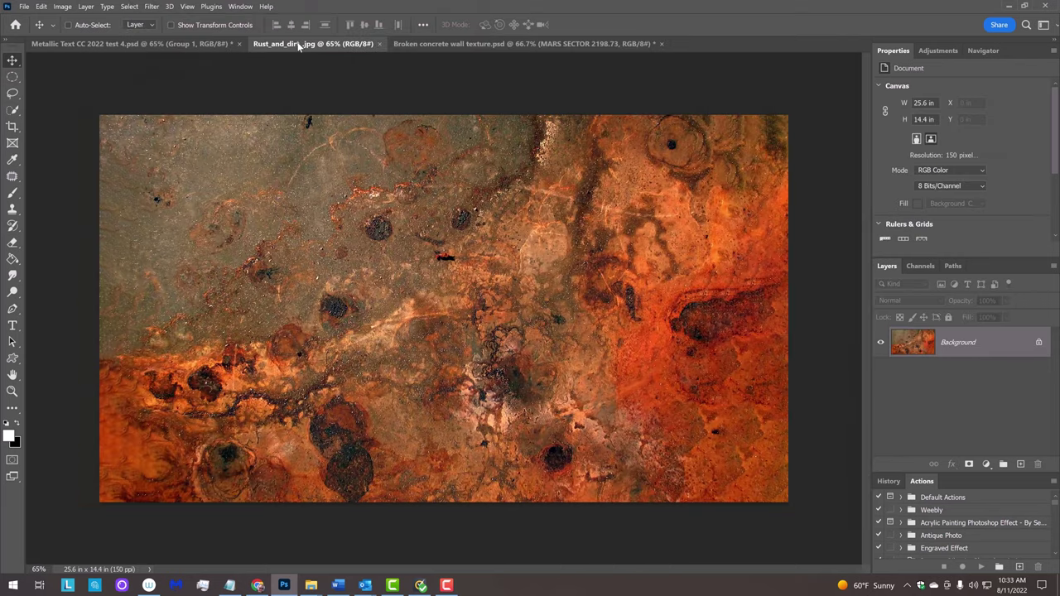
key("ctrl+a")
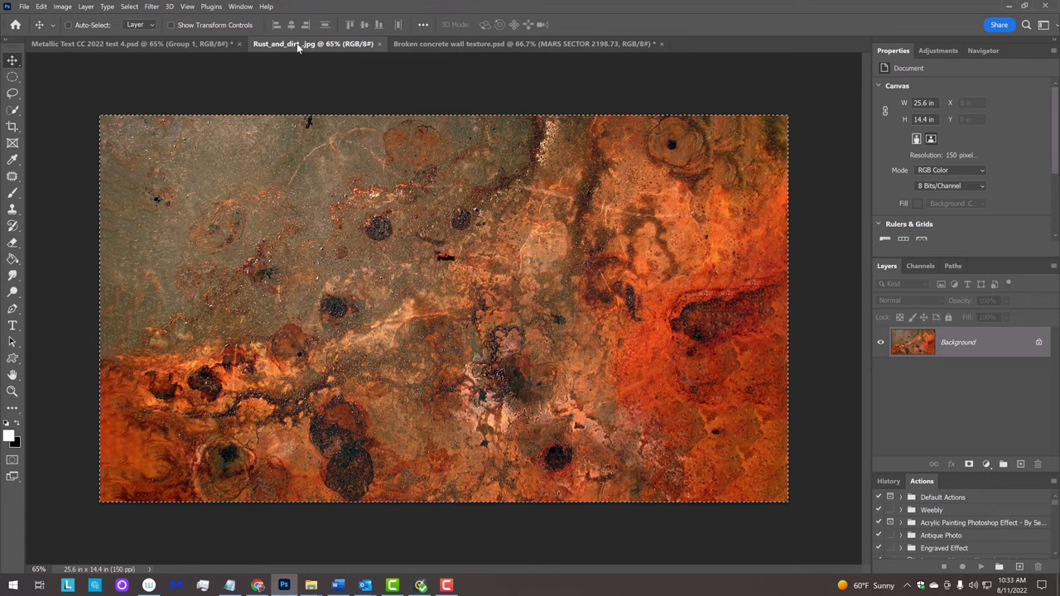
key("ctrl+c")
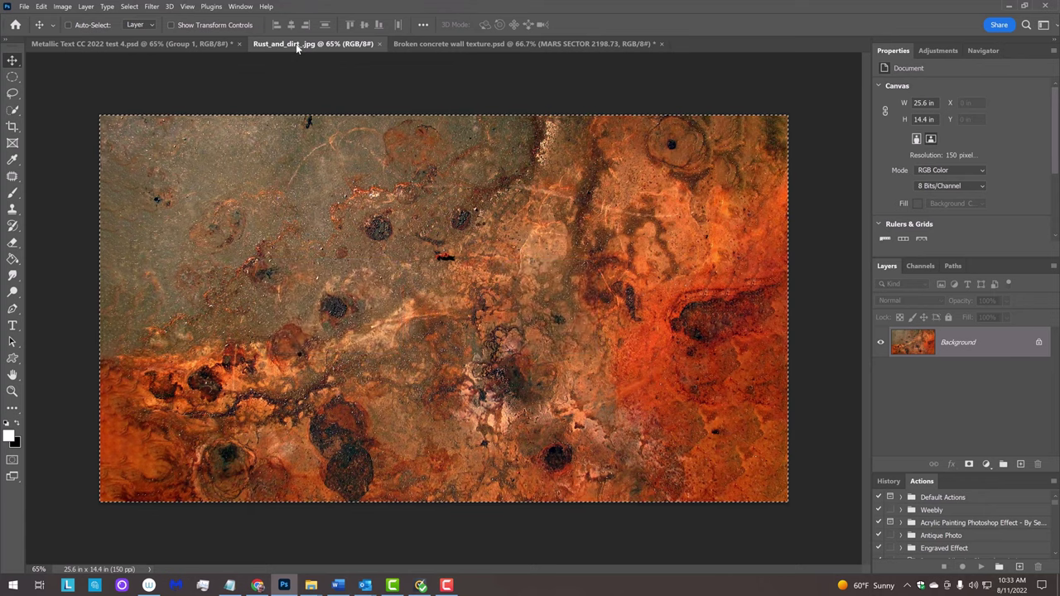
left_click(456, 44)
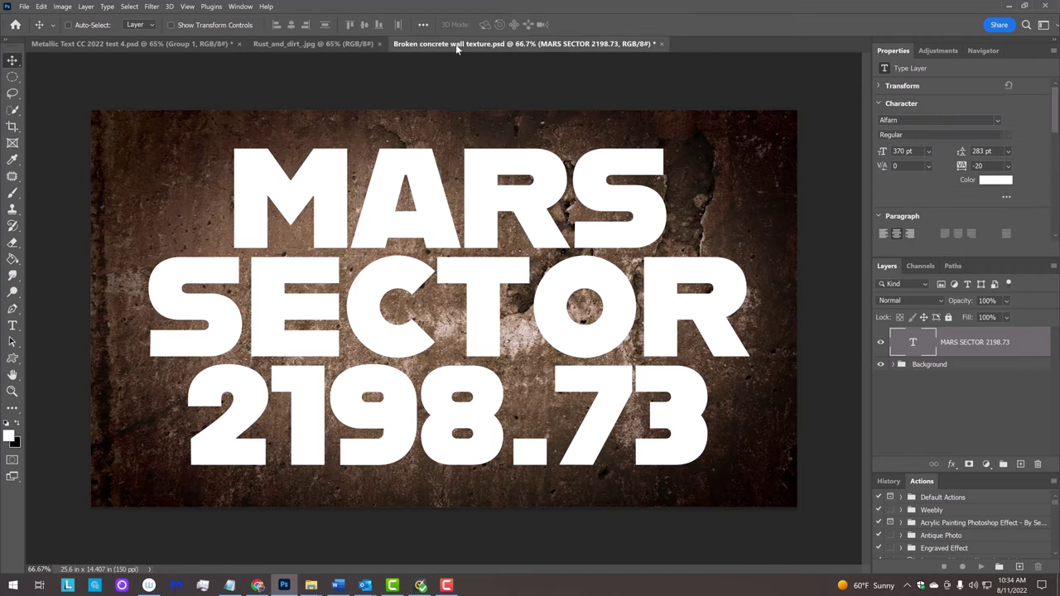
key("ctrl+v")
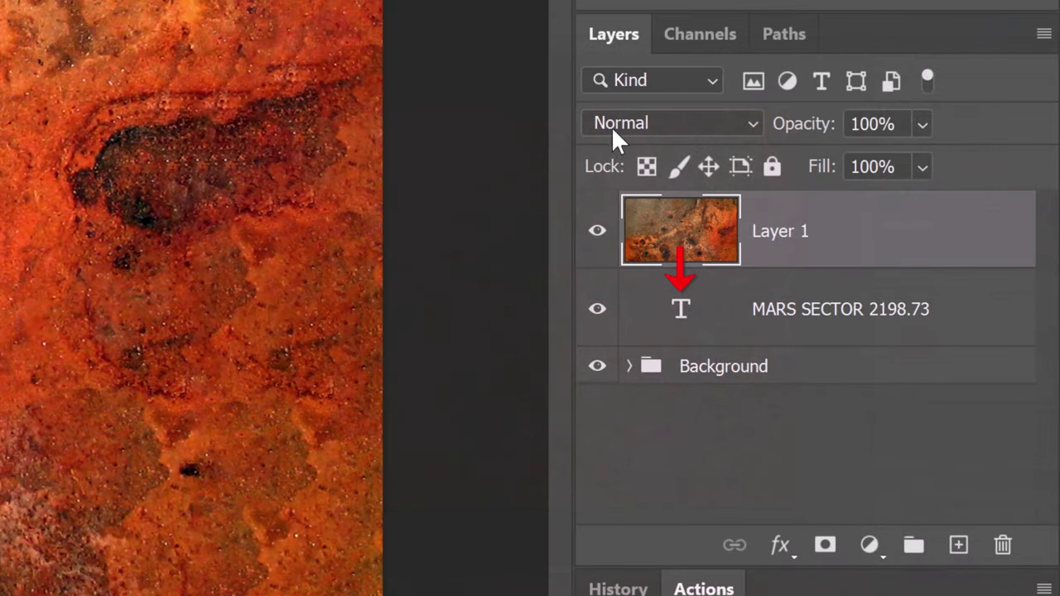
Clip Layer 1's rust texture to the MARS SECTOR 2198.73 text with an Alt-click clipping mask.
left_click(783, 267)
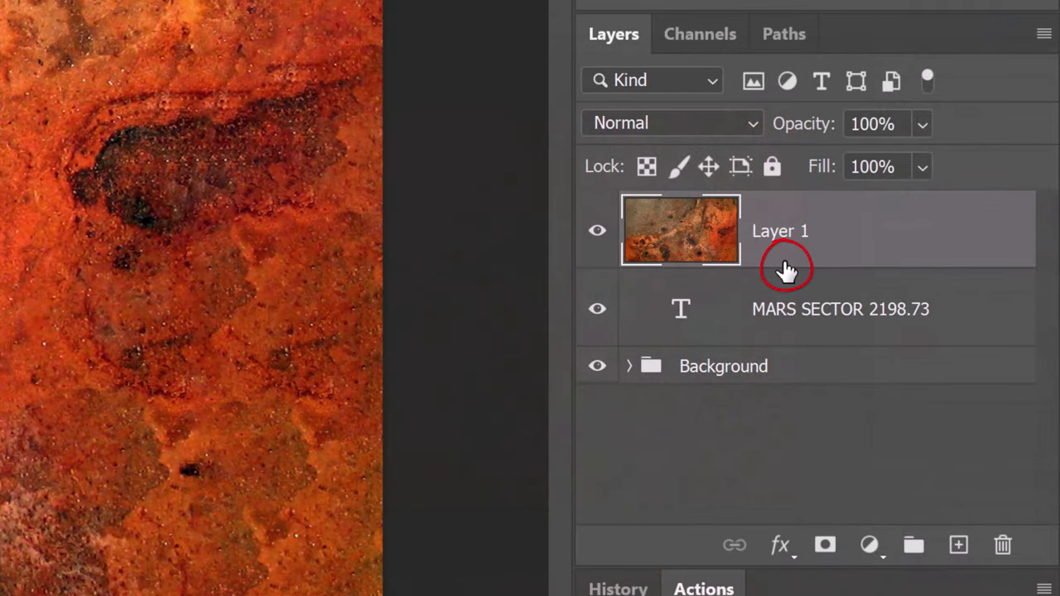
key("alt")
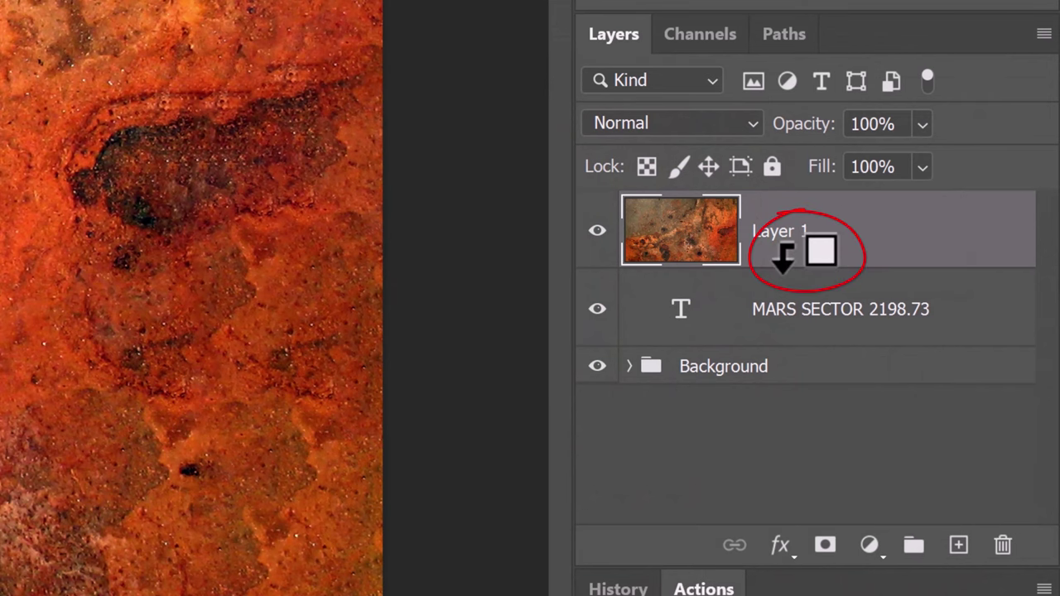
left_click(782, 257, "alt")
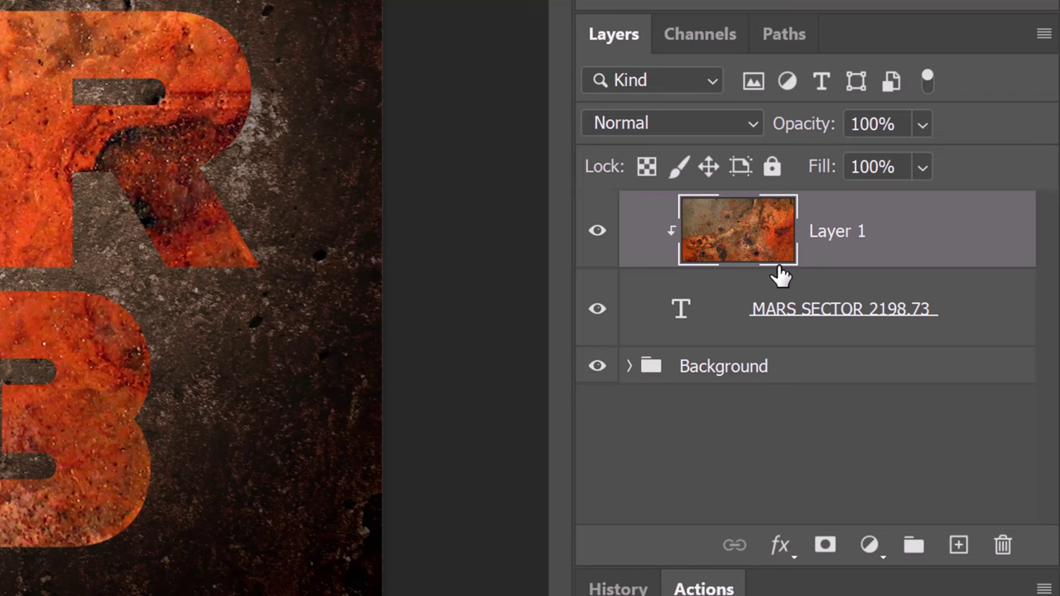
Convert the MARS SECTOR 2198.73 text layer into a Smart Object from the layer menu.
left_click(725, 313)
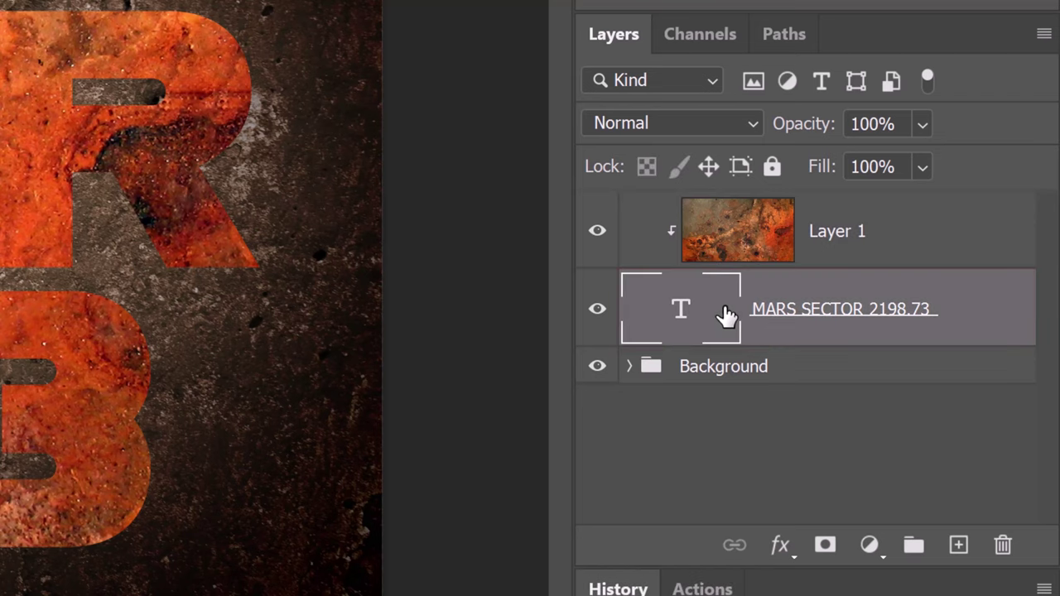
left_click(1045, 35)
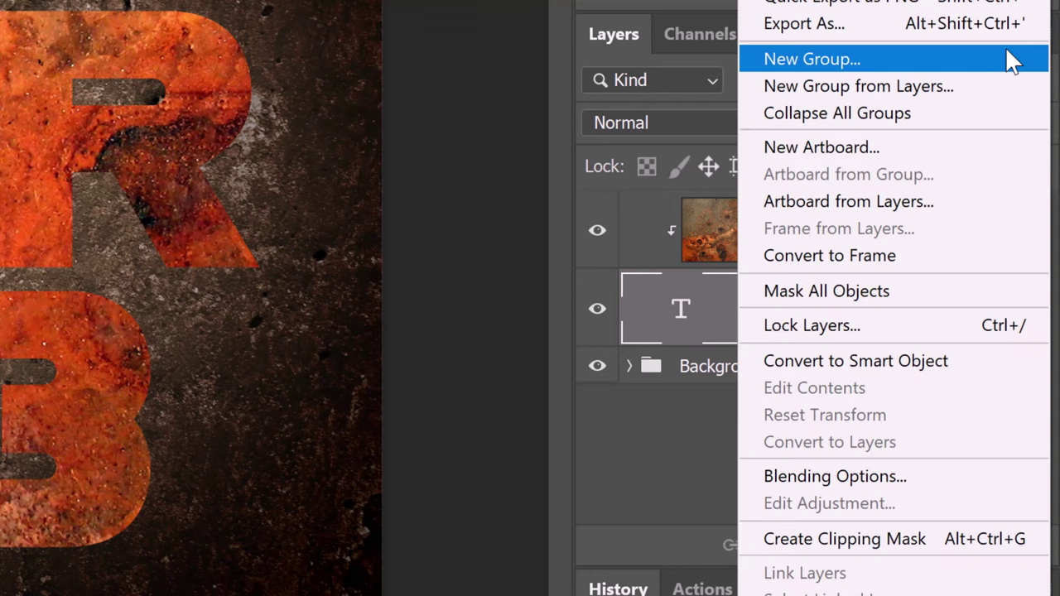
left_click(830, 365)
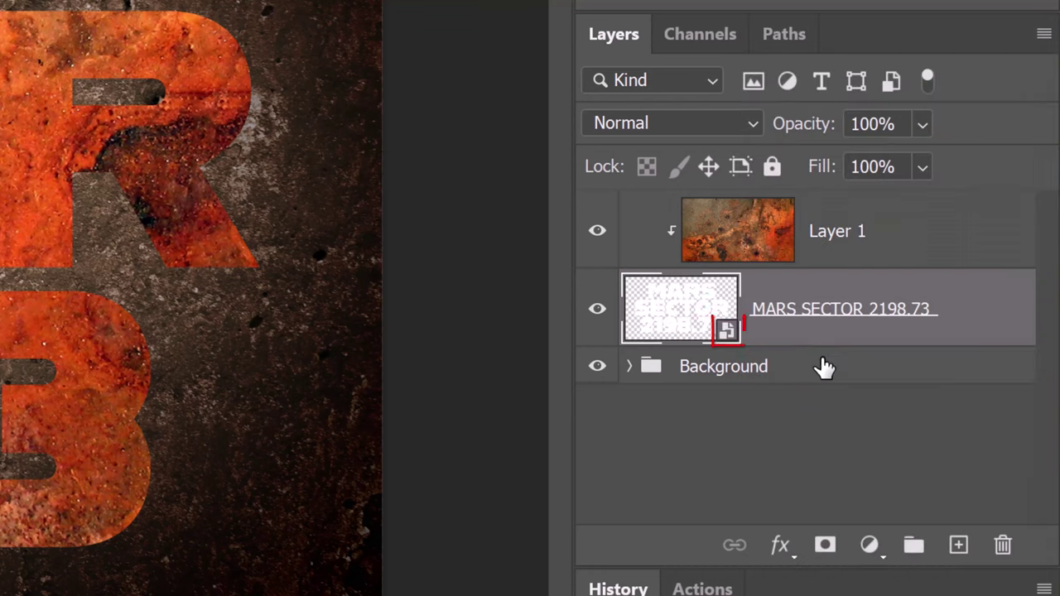
Add an Outer Bevel, Chisel Hard with depth 370%, size 20 px and altitude 30°, browsing gloss contours.
double_click(979, 298)
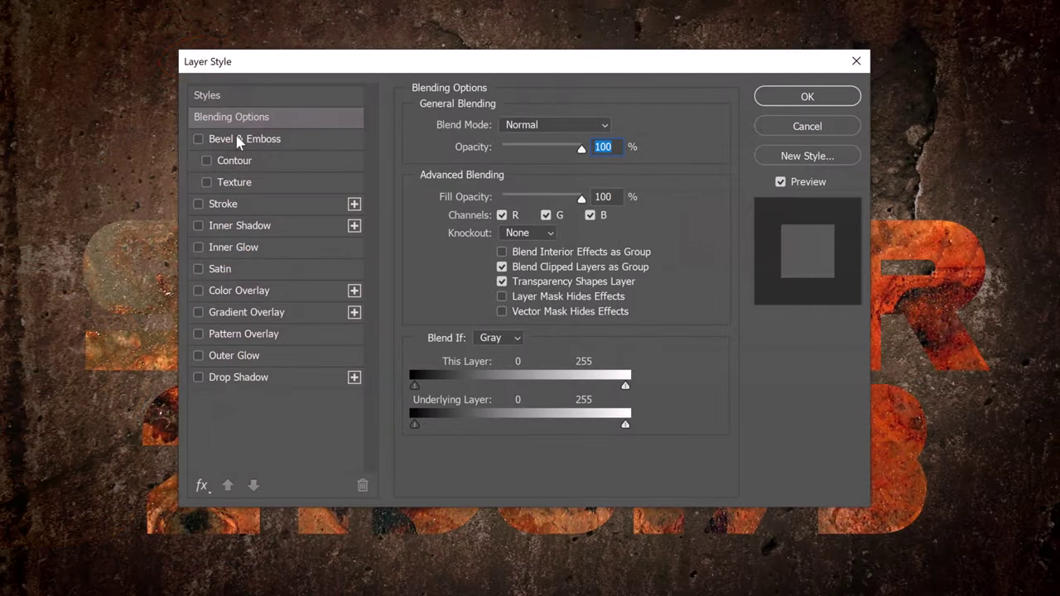
left_click(236, 138)
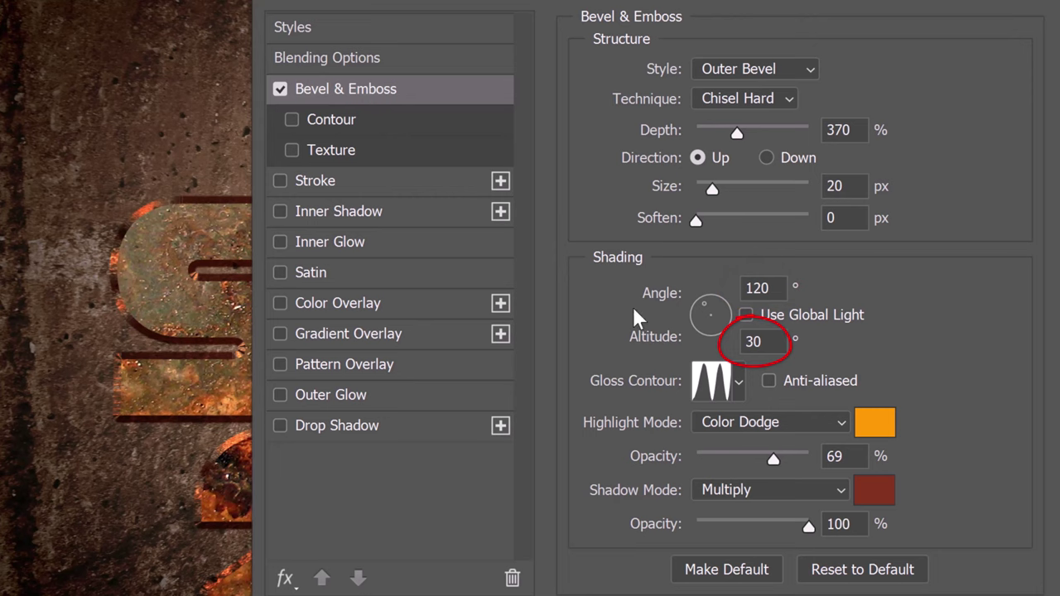
left_click(738, 382)
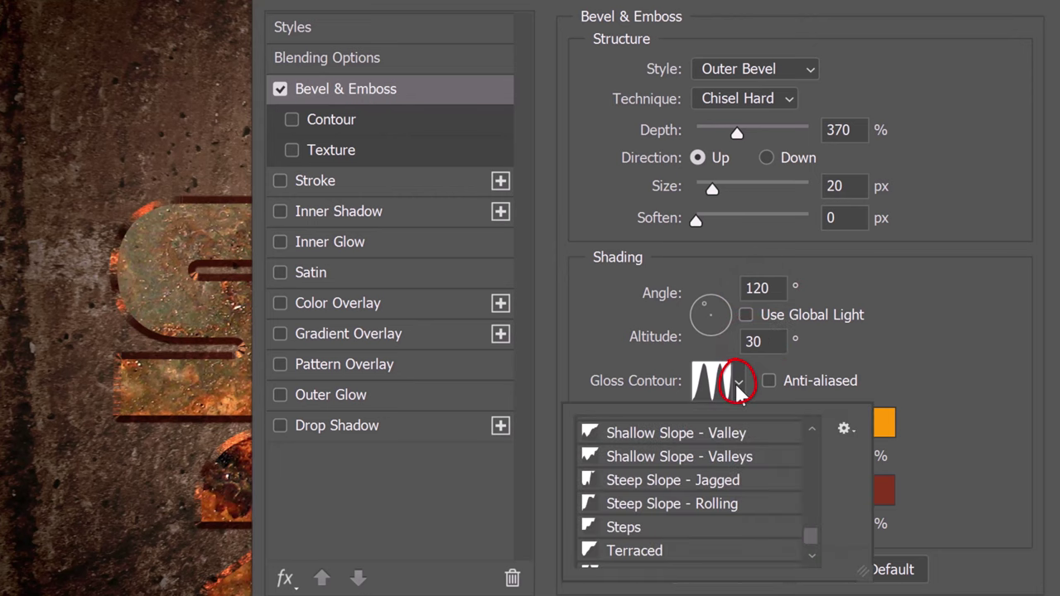
left_click(844, 428)
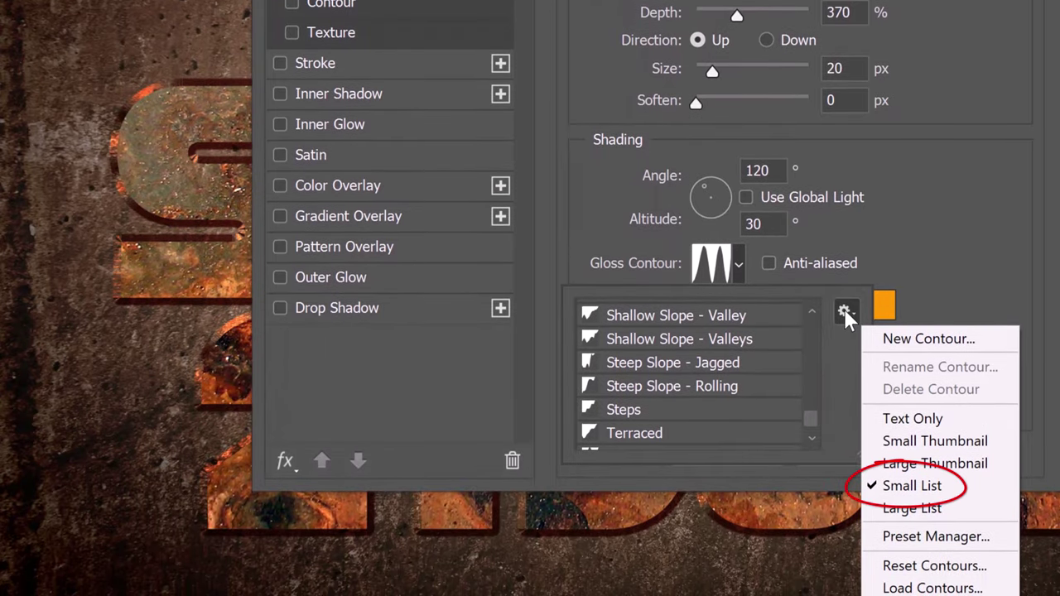
left_click(844, 309)
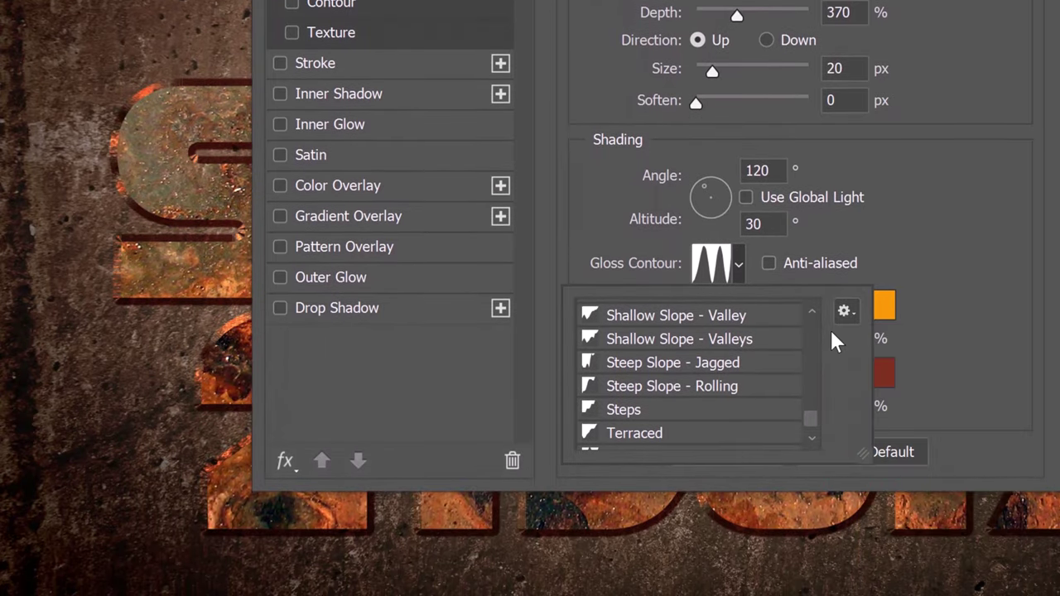
left_click_drag(807, 418, 804, 348)
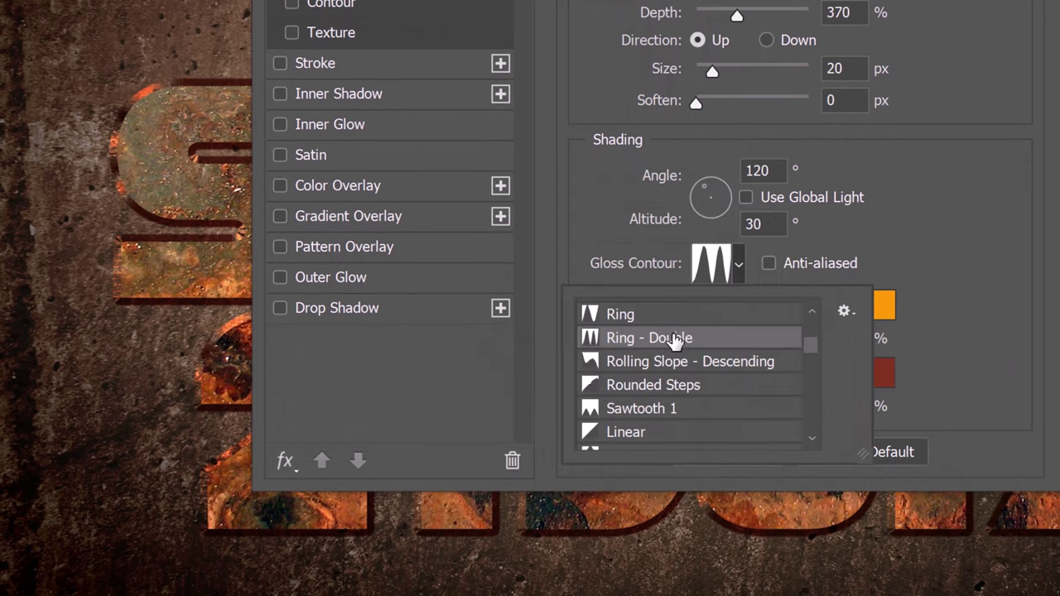
Apply the Ring - Double gloss contour, then set bevel highlight ff9a00 and shadow 83341e.
left_click(970, 300)
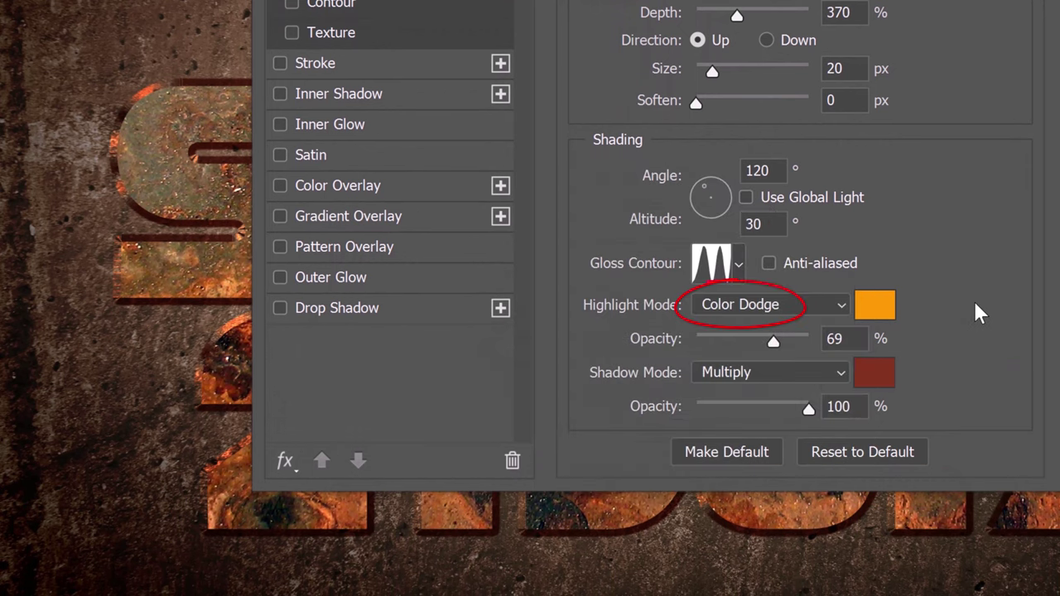
left_click(871, 313)
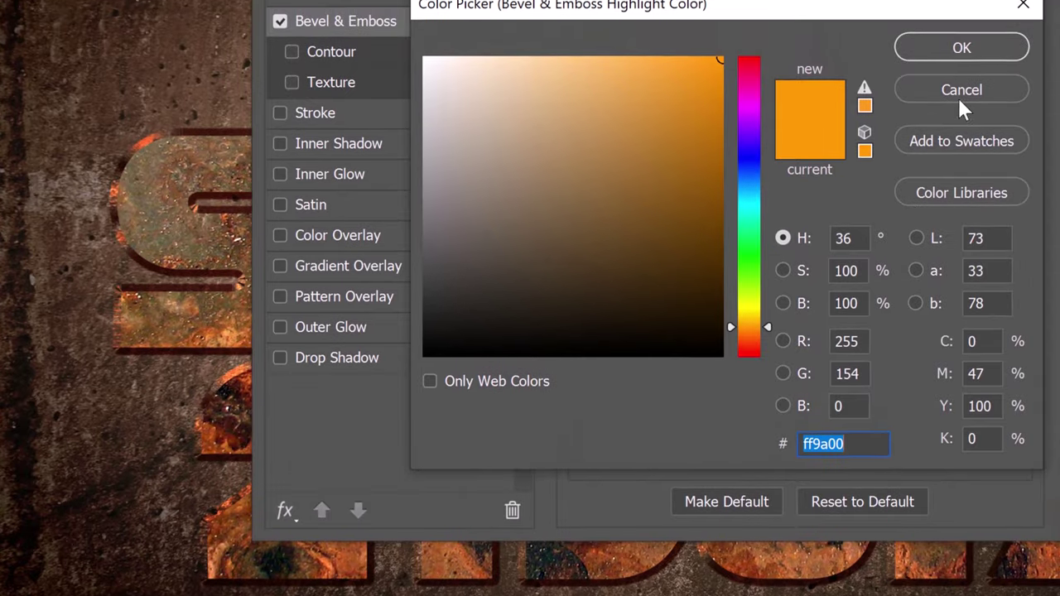
left_click(978, 7)
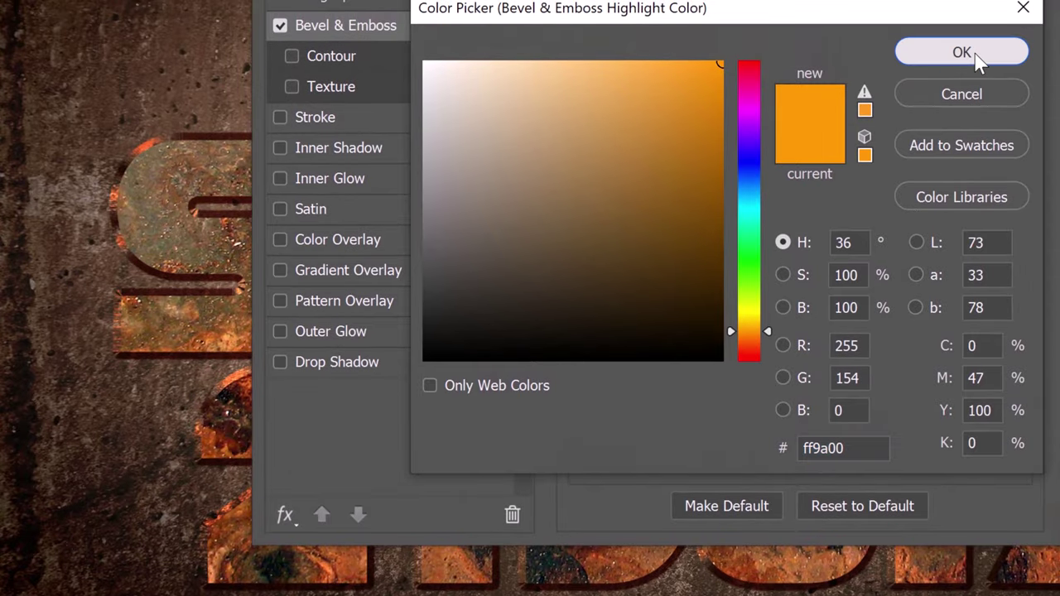
left_click(977, 53)
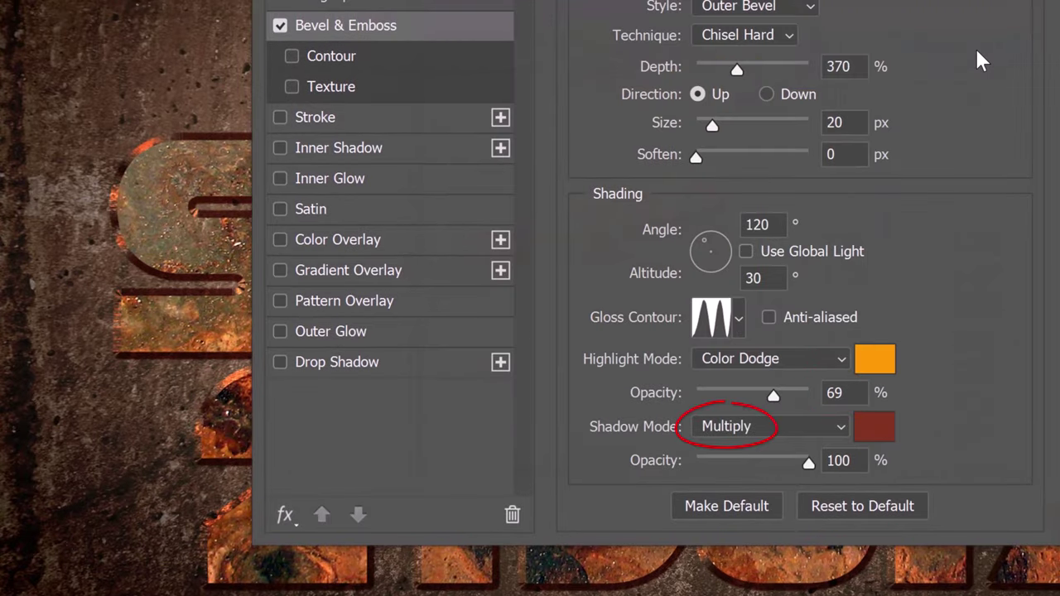
left_click(868, 427)
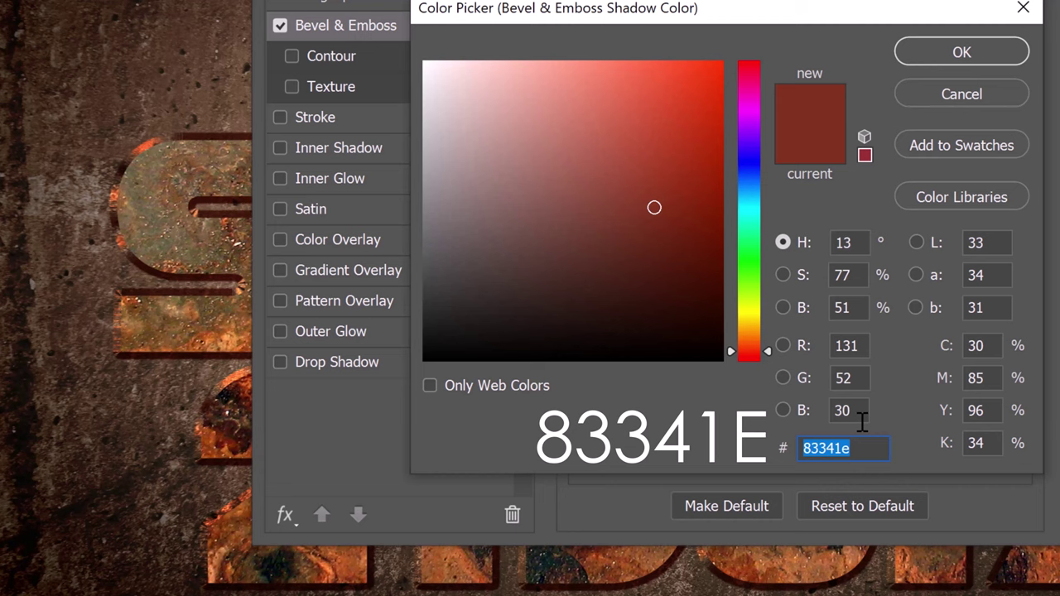
left_click(959, 52)
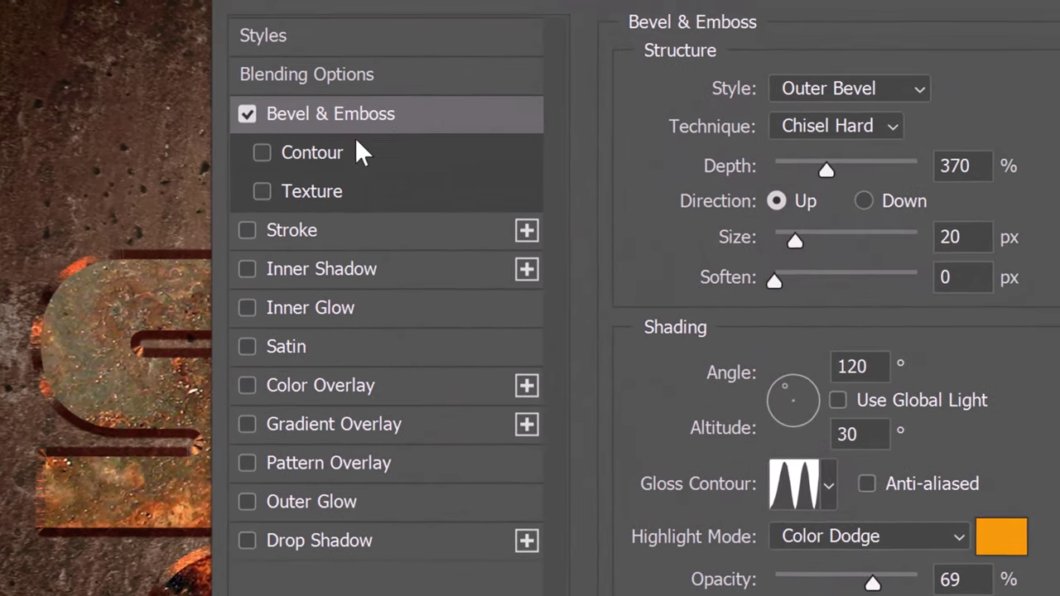
Enable the bevel's Contour element with a chosen contour preset, keeping Range at 70%.
left_click(309, 153)
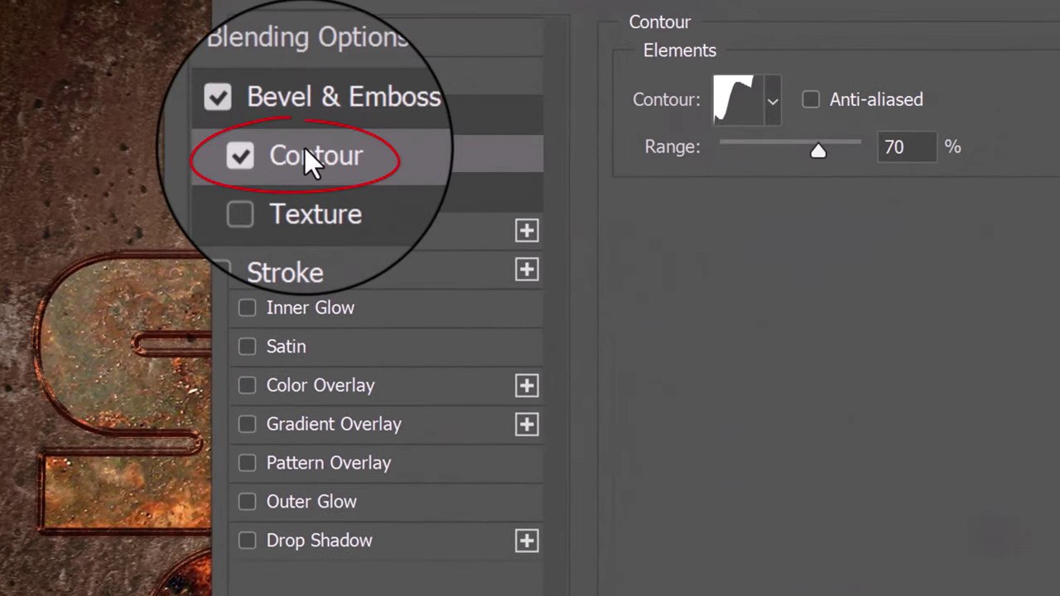
left_click(772, 101)
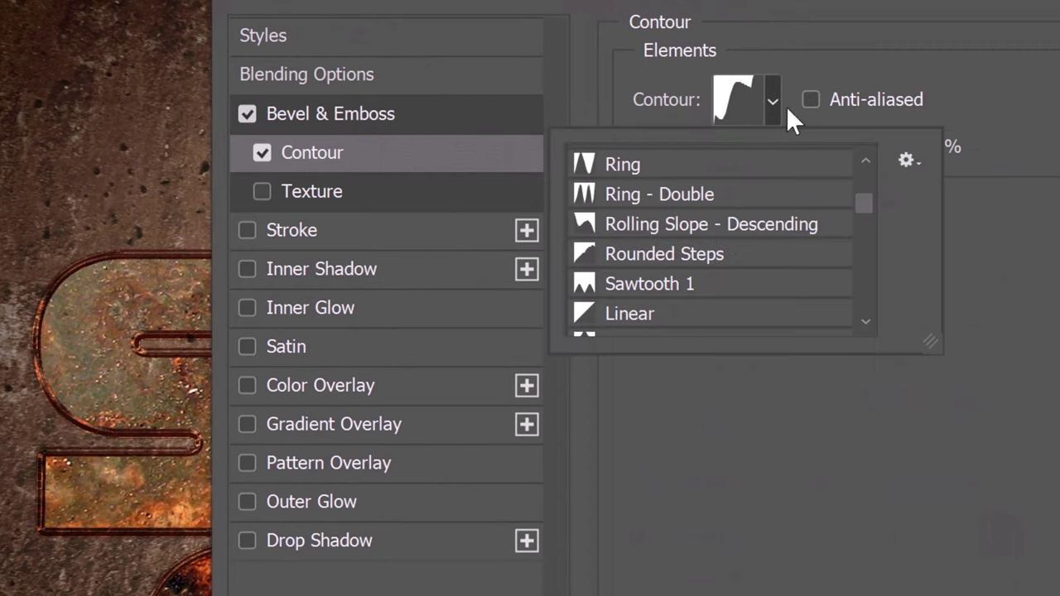
left_click_drag(863, 198, 863, 298)
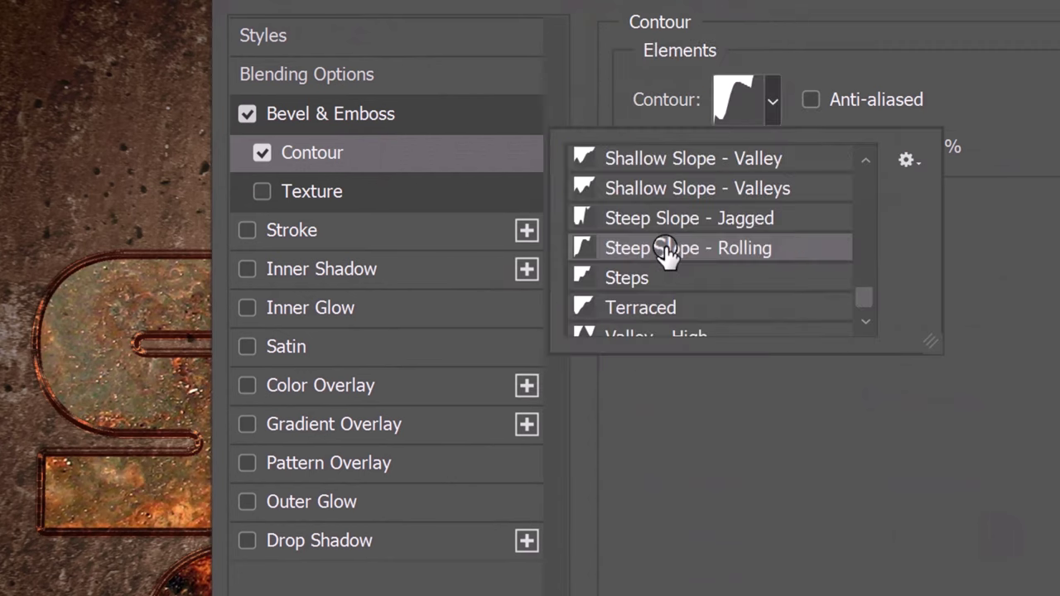
left_click(1009, 266)
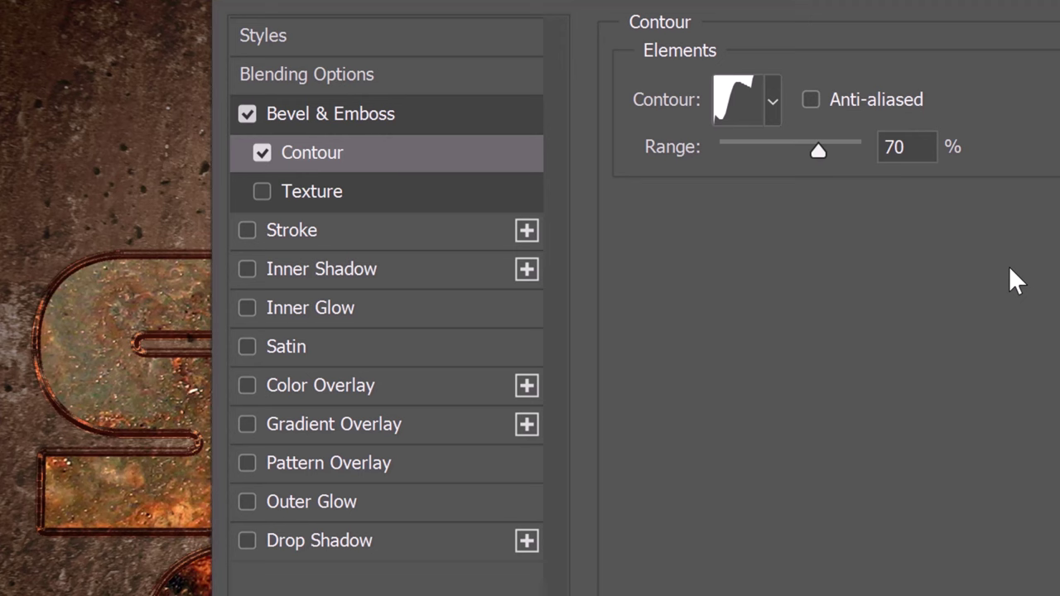
Enable Inner Glow: Linear Burn, 30% opacity, colour 390c01, Softer, Edge source, 30 px size.
left_click(321, 303)
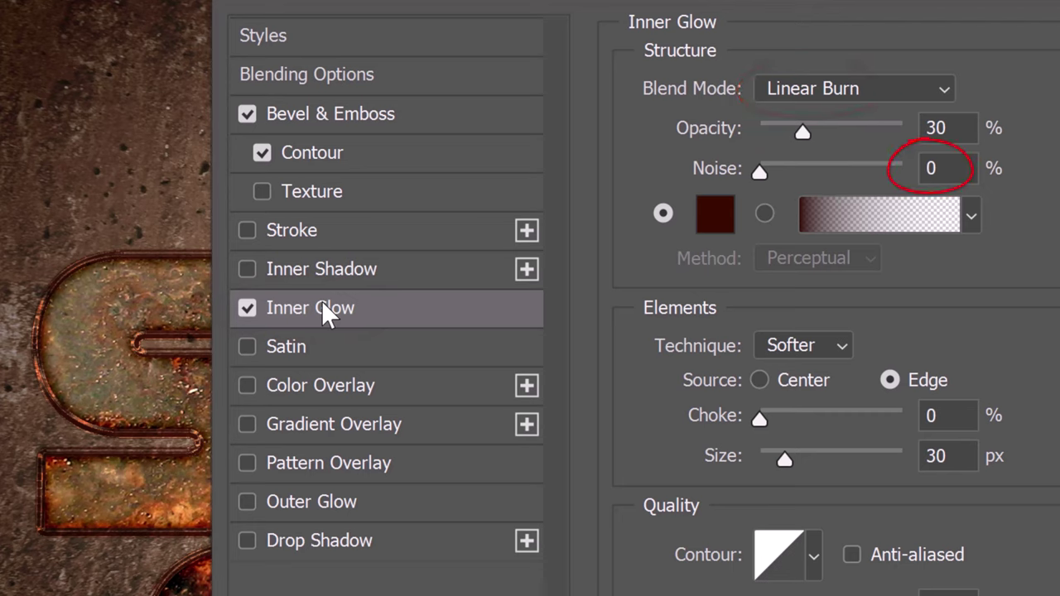
left_click(706, 220)
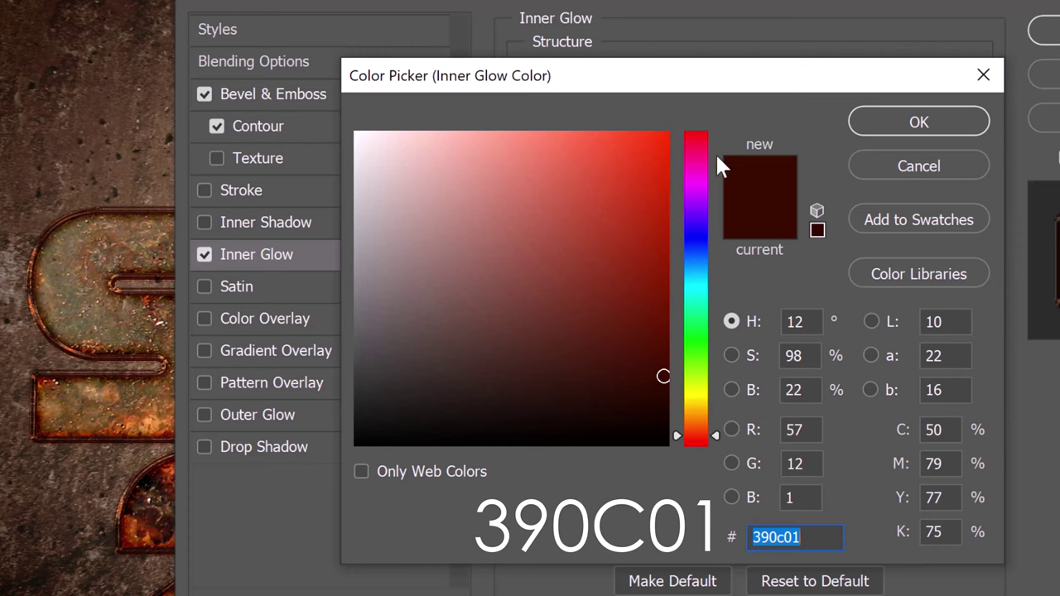
left_click(891, 128)
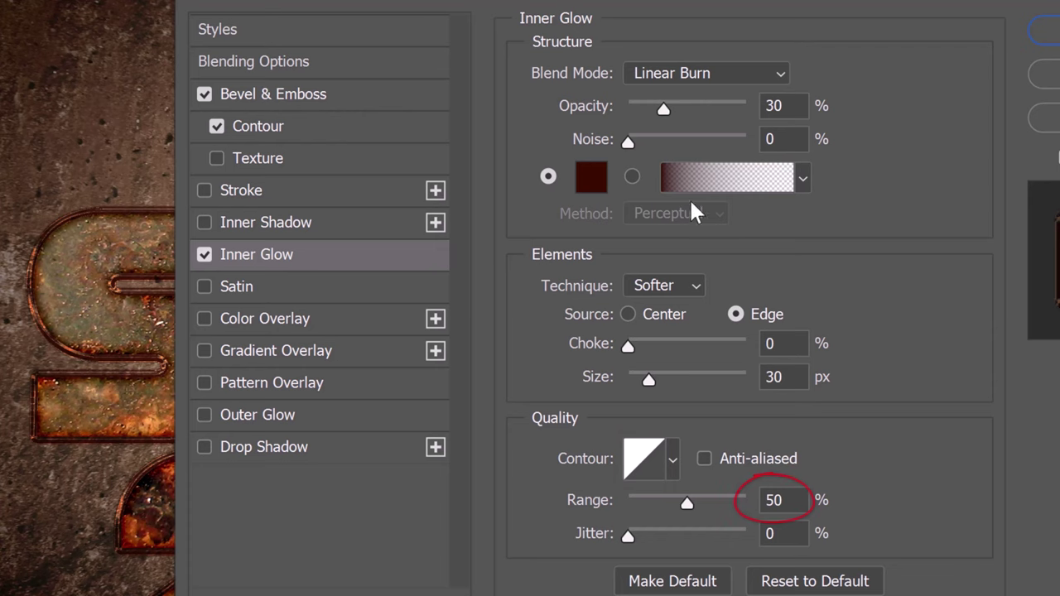
Turn on Outer Glow with Color Burn, 20% opacity, black colour and 100 px size.
left_click(252, 414)
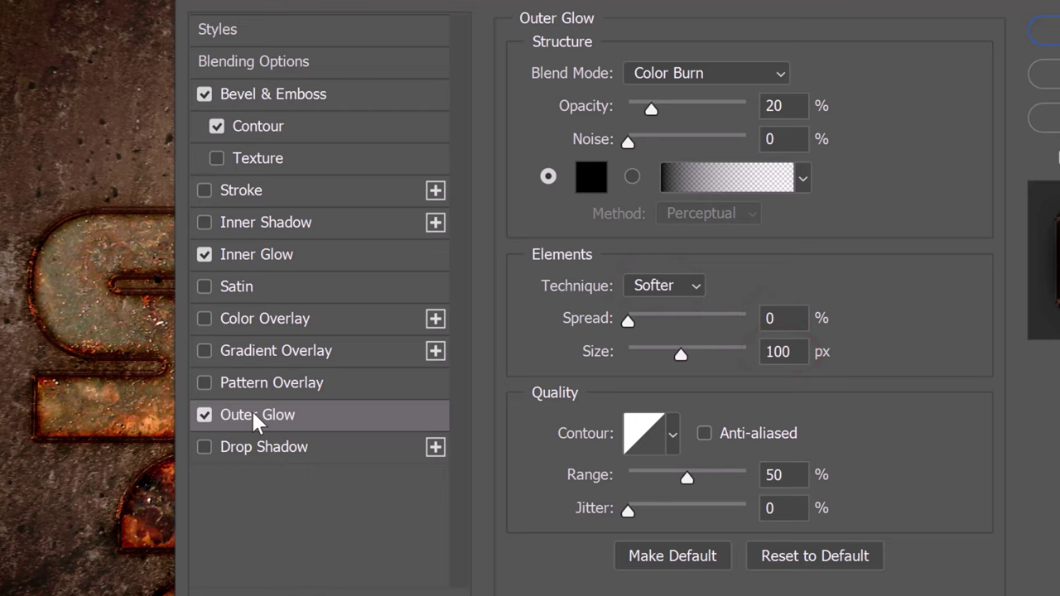
Add a black Multiply drop shadow: 40% opacity, 126°, 59 px distance, 18 px size.
left_click(258, 445)
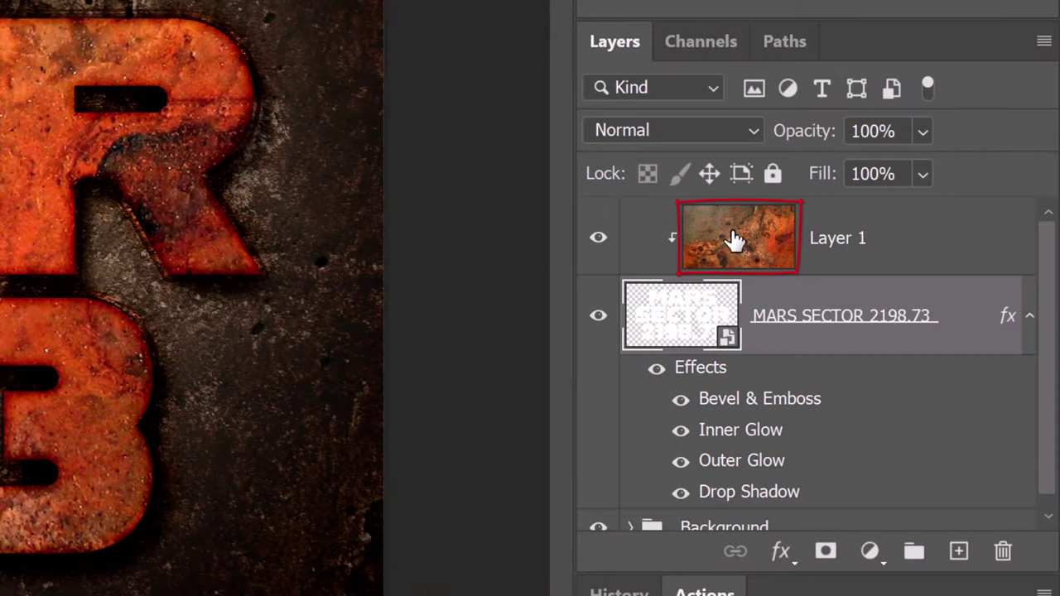
Add a Curves adjustment layer above the rust texture Layer 1 and expand its graph.
left_click(735, 240)
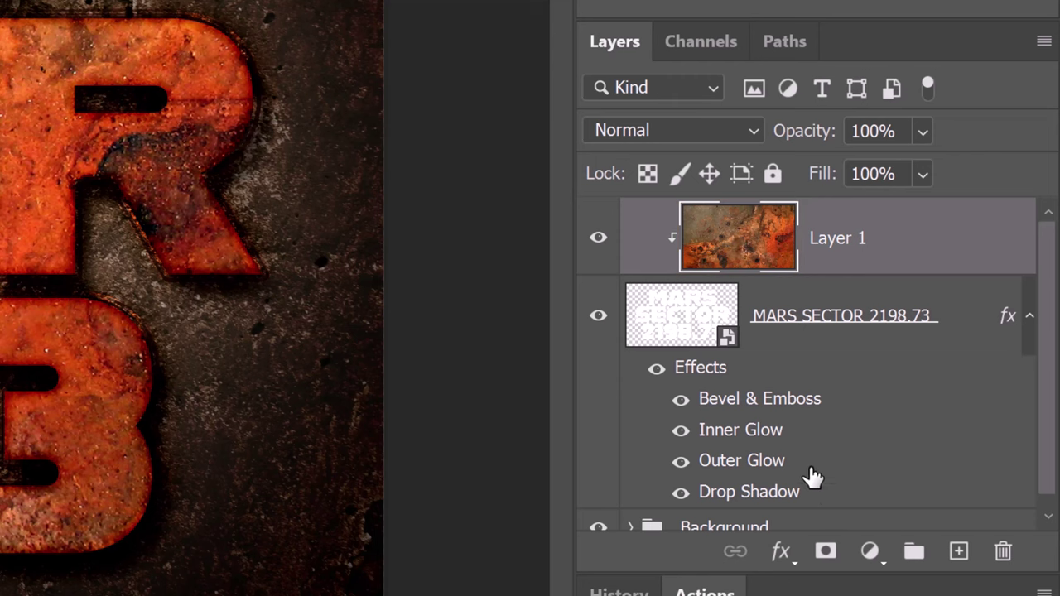
left_click(869, 557)
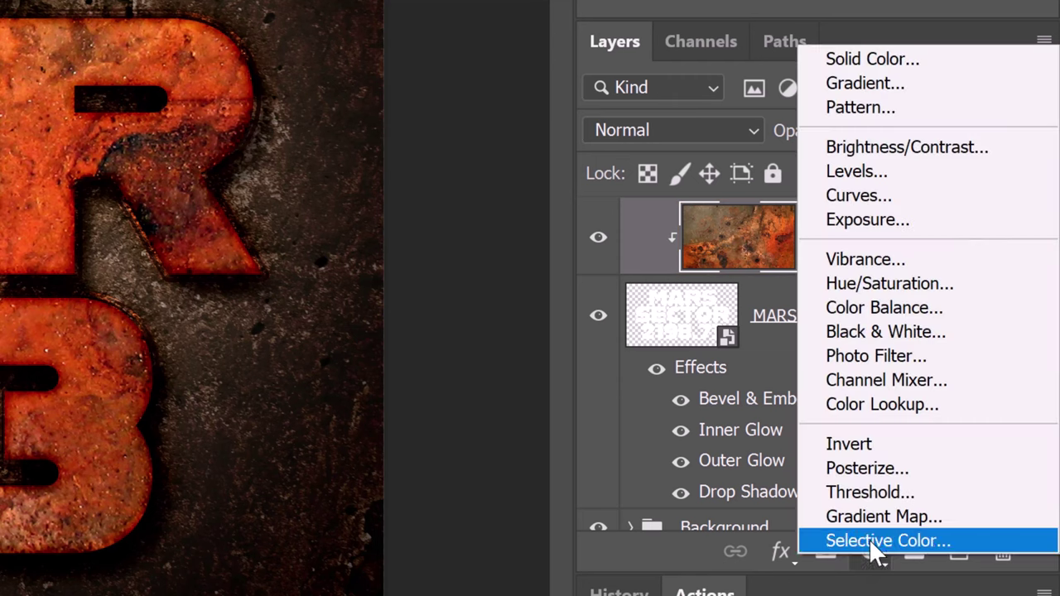
left_click(855, 197)
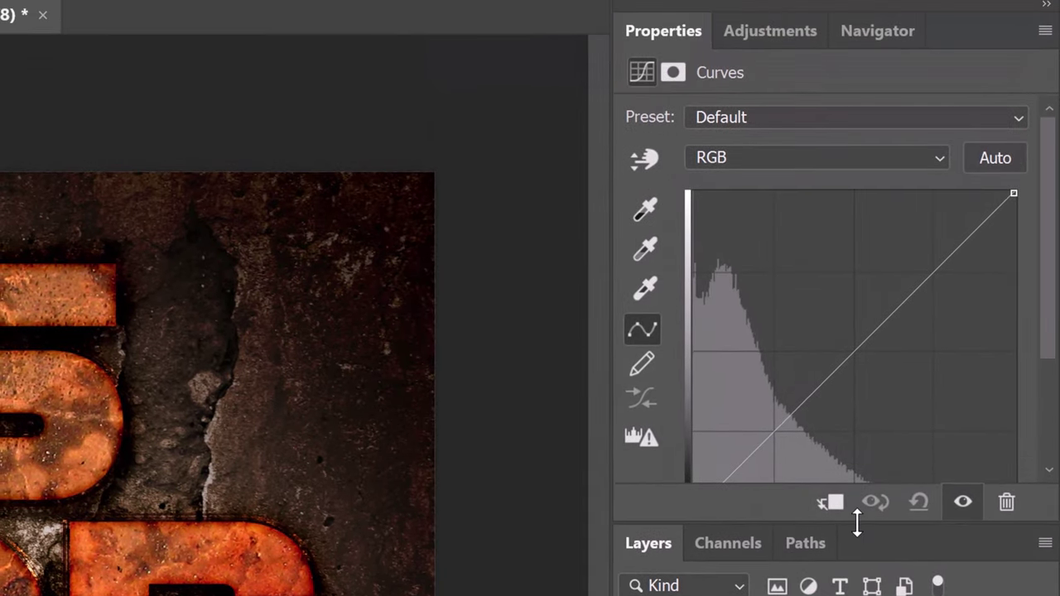
left_click_drag(857, 521, 856, 595)
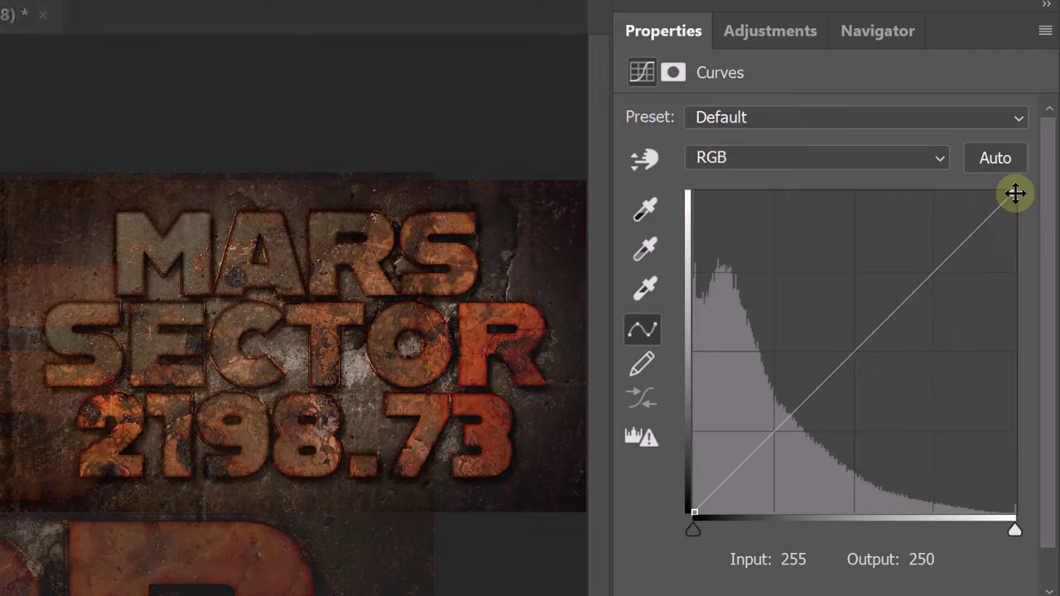
Lower the white point, raise midtones 128→152, and pull the low curve point down to about 67.
left_click_drag(1013, 193, 1026, 258)
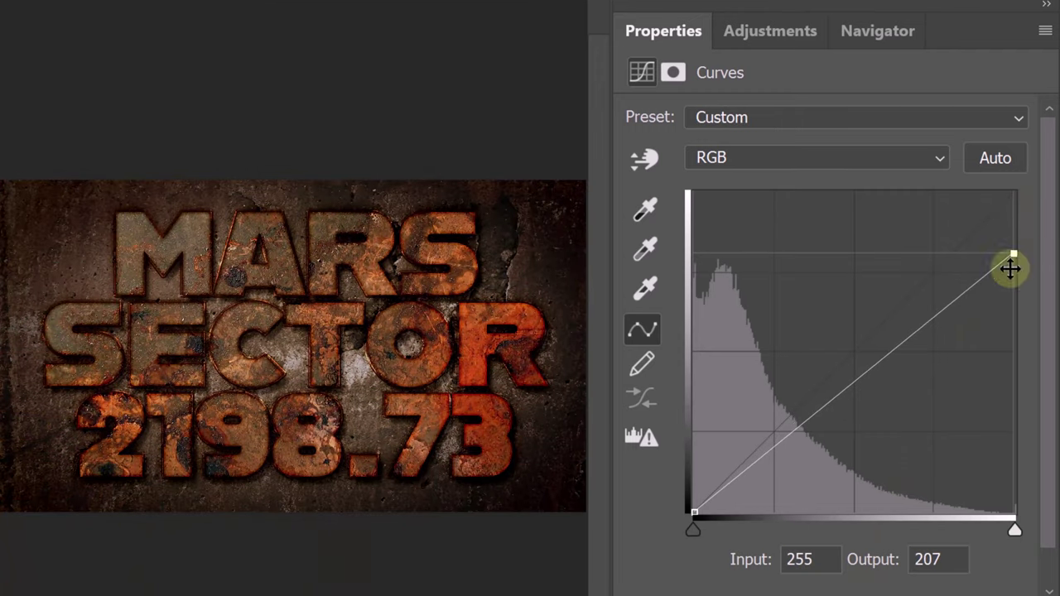
left_click(855, 383)
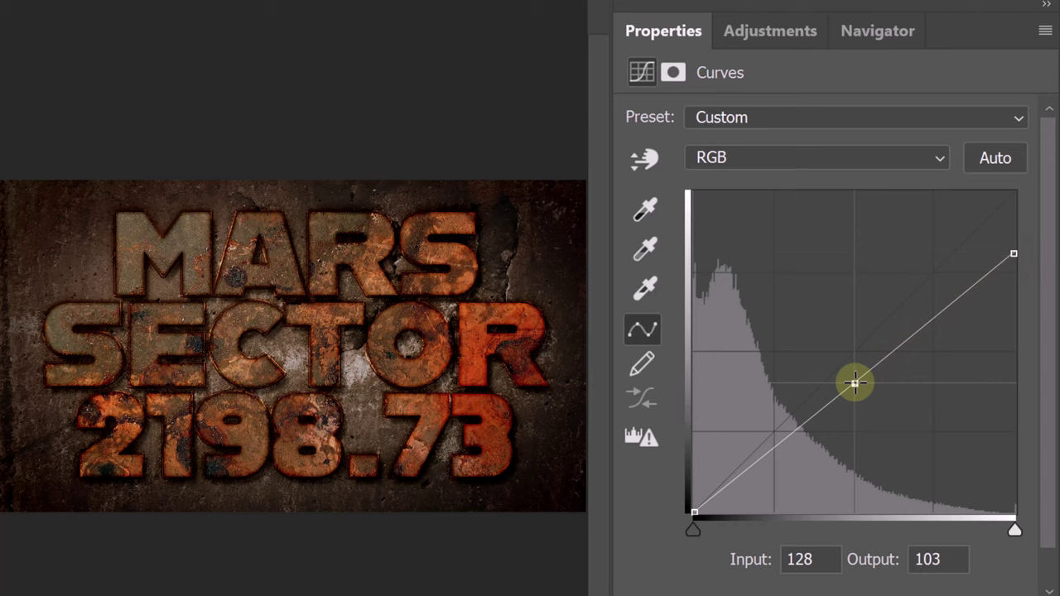
left_click_drag(855, 383, 854, 321)
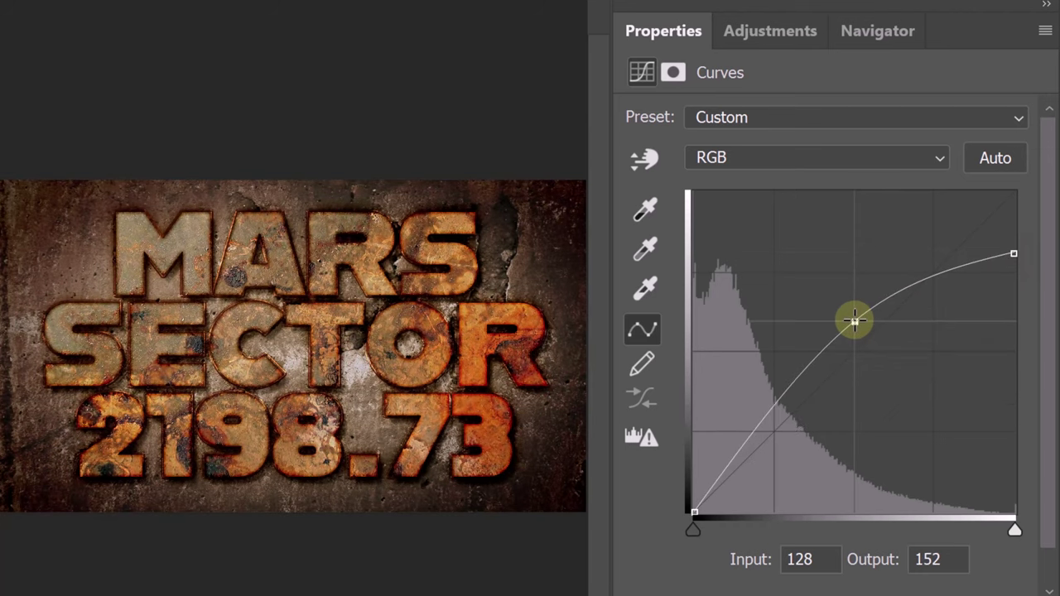
left_click(771, 406)
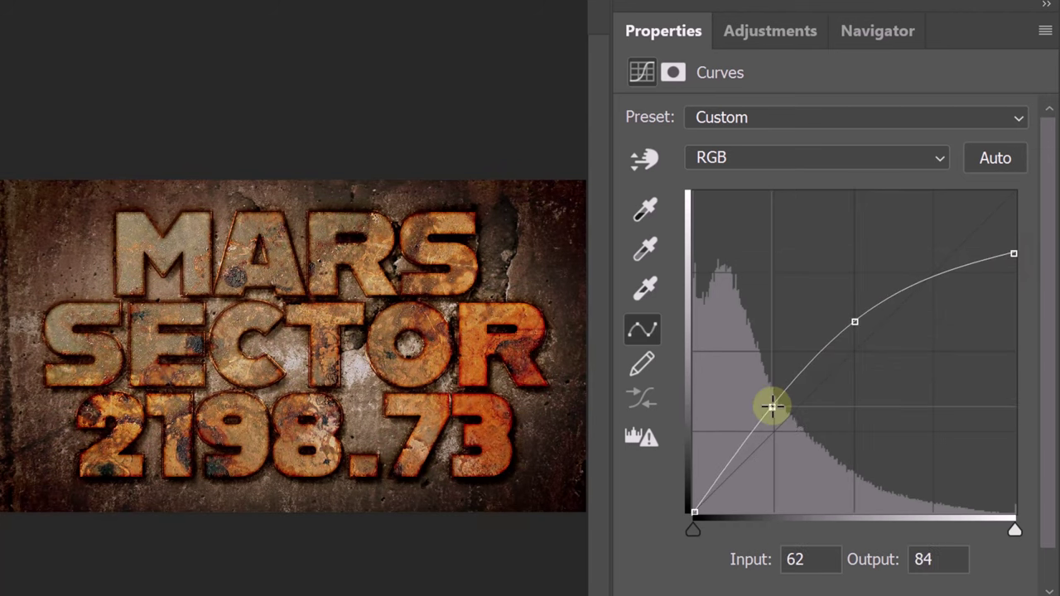
left_click_drag(772, 406, 770, 429)
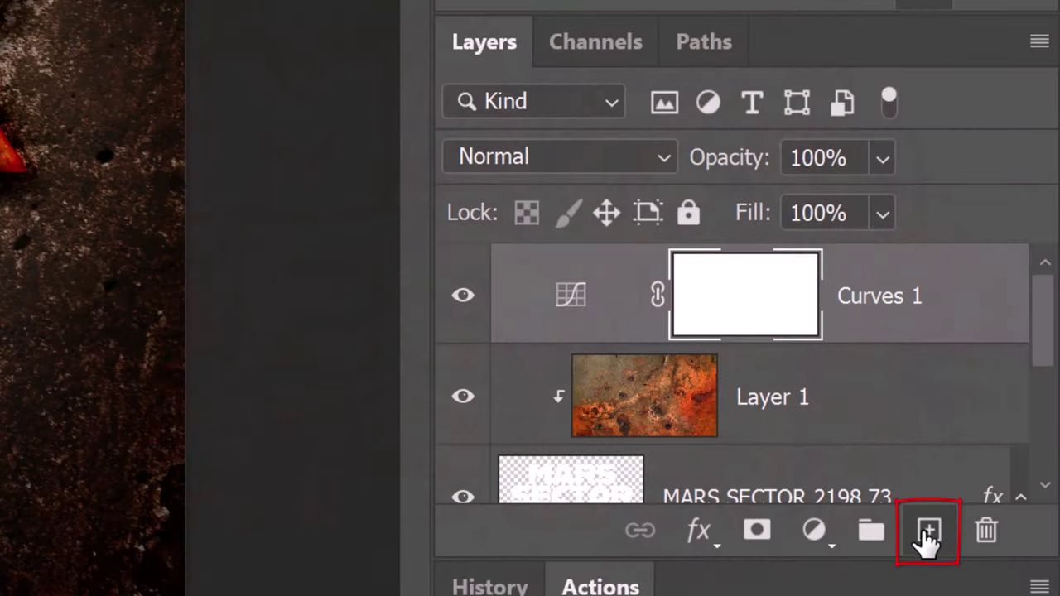
Add an empty Layer 2 and start a Pen Tool path beyond the image's top-left and right edges.
left_click(927, 534)
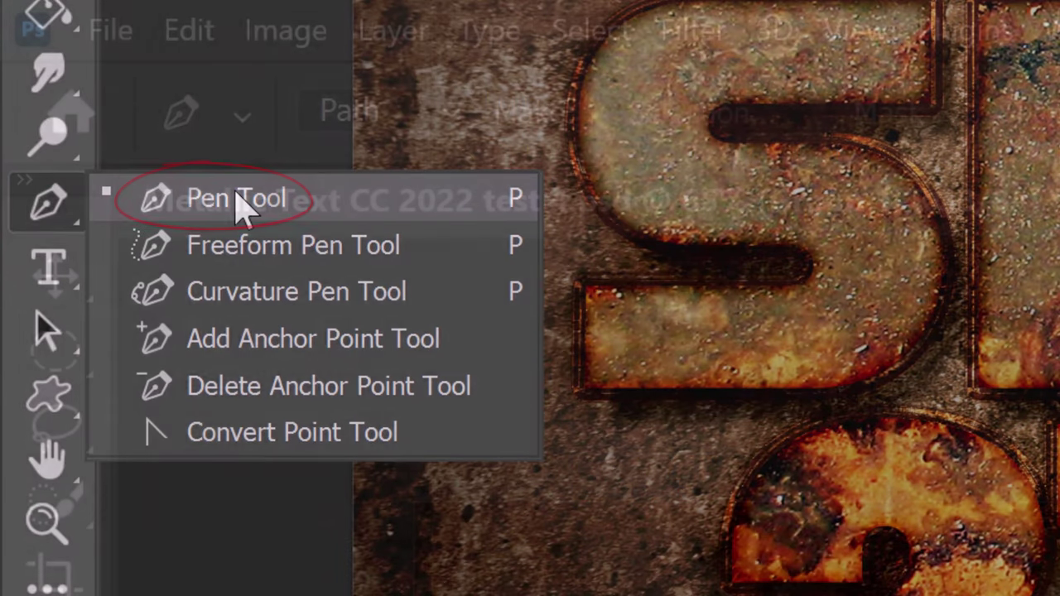
left_click(236, 195)
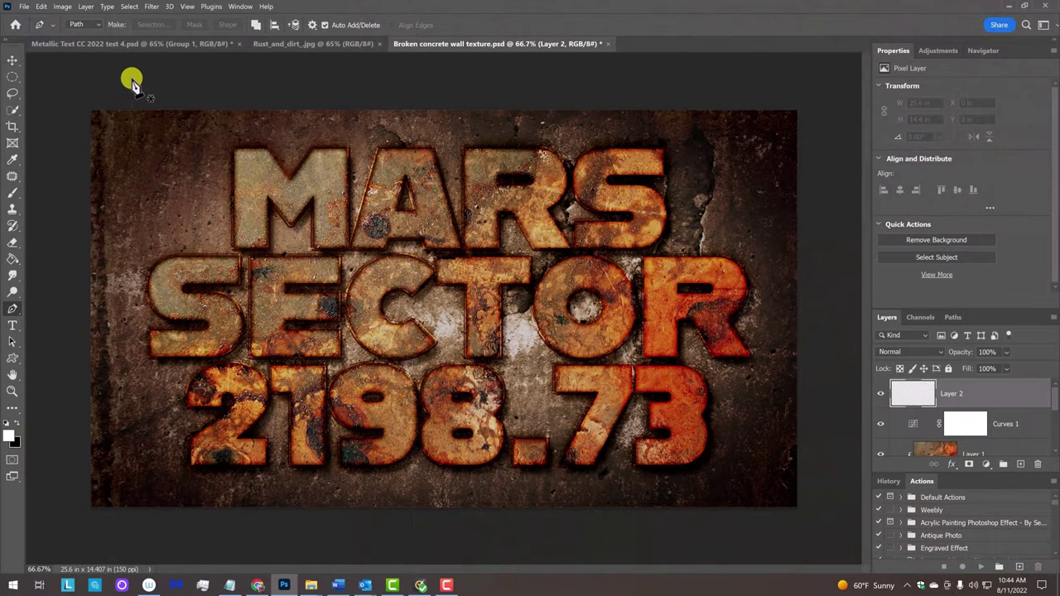
left_click(132, 77)
left_click(825, 263)
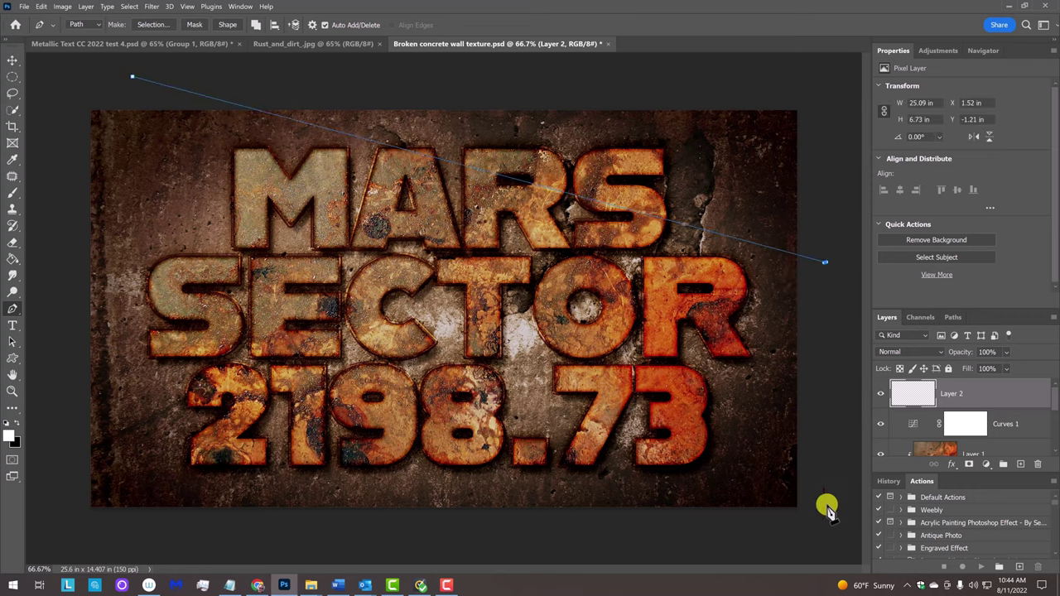
left_click(832, 539)
Finish and close the four-sided path, then add an extra anchor on its top segment.
left_click(534, 535)
left_click(56, 167)
left_click(62, 85)
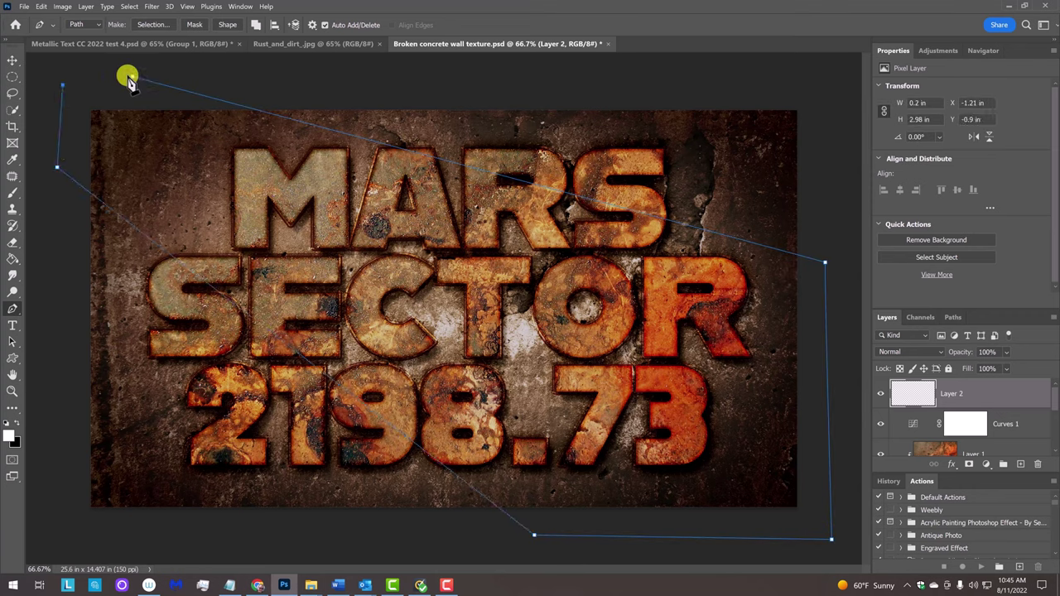
left_click(131, 77)
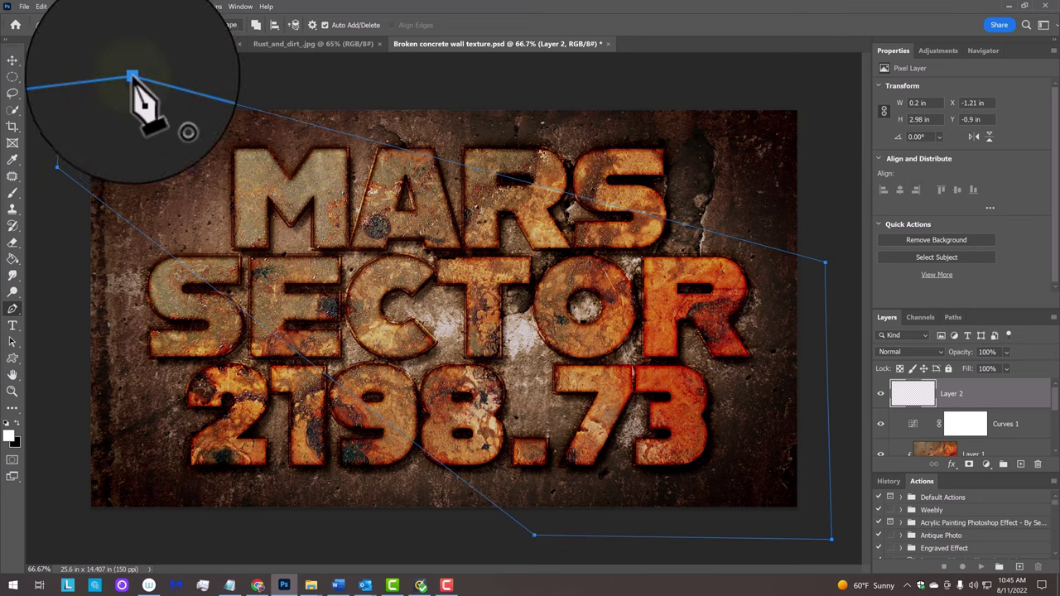
left_click(132, 77)
left_click(492, 174)
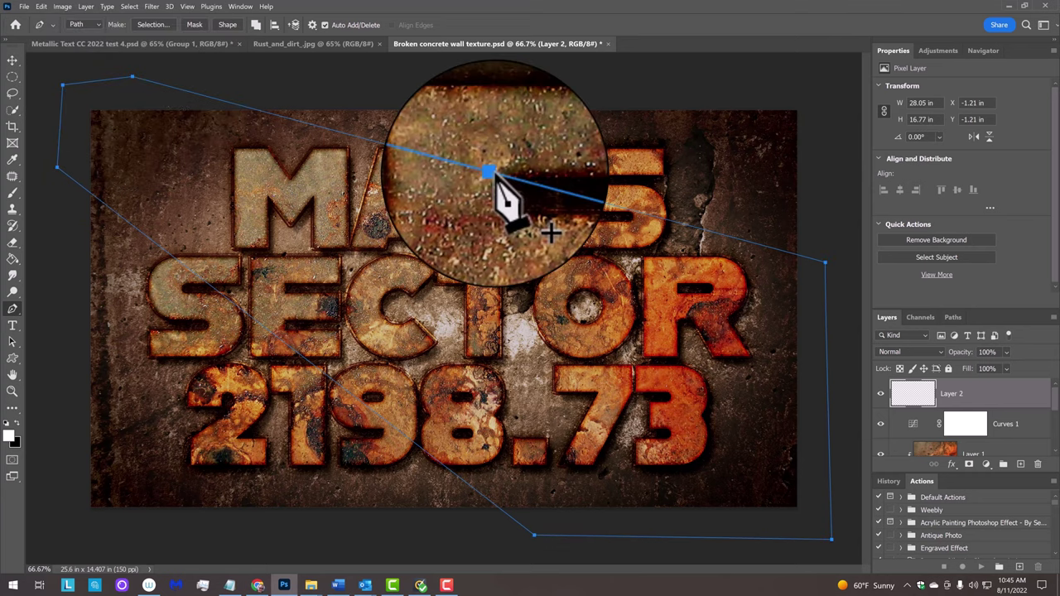
right_click(491, 173)
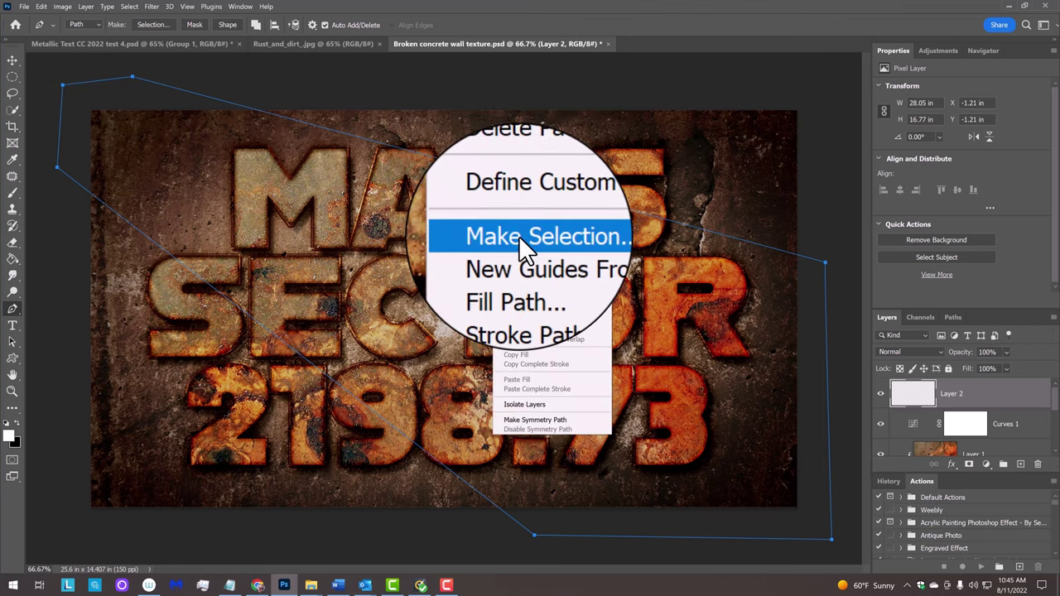
Fill the area outside a 200-pixel feathered path selection with black on the new layer.
left_click(518, 235)
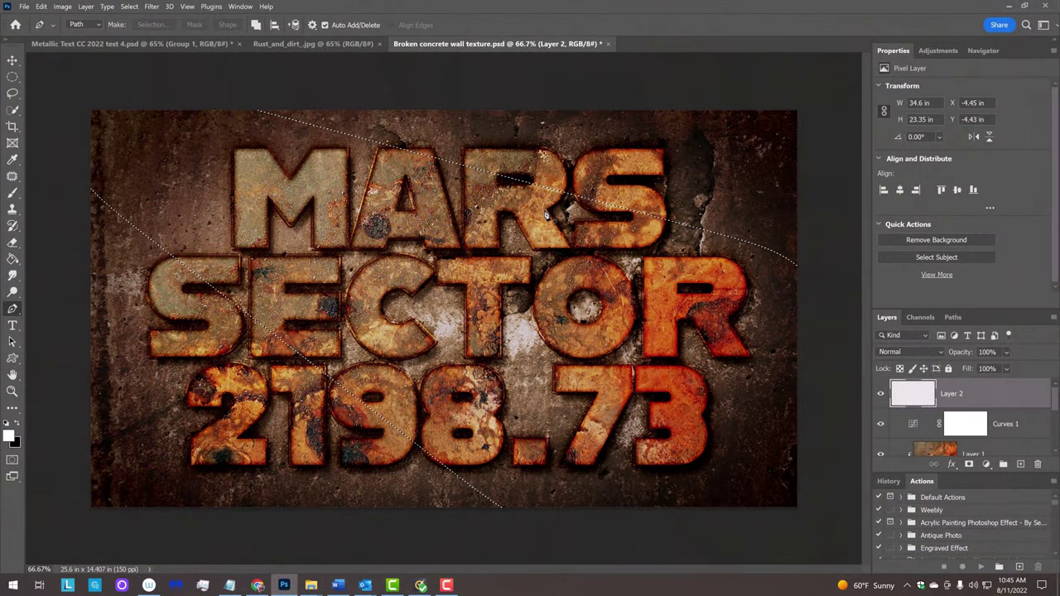
key("ctrl+shift+i")
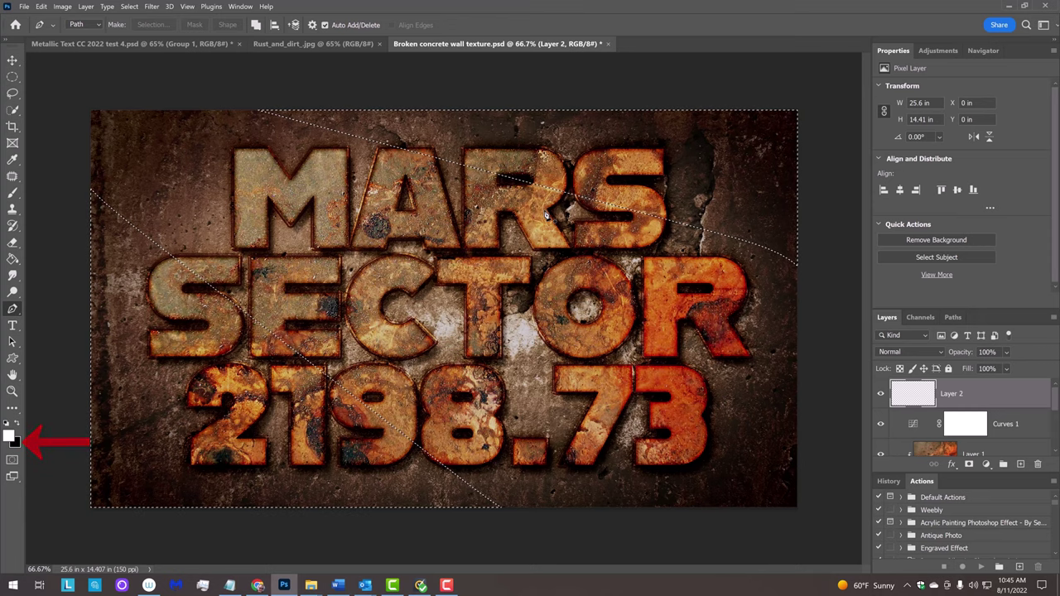
key("ctrl+Delete")
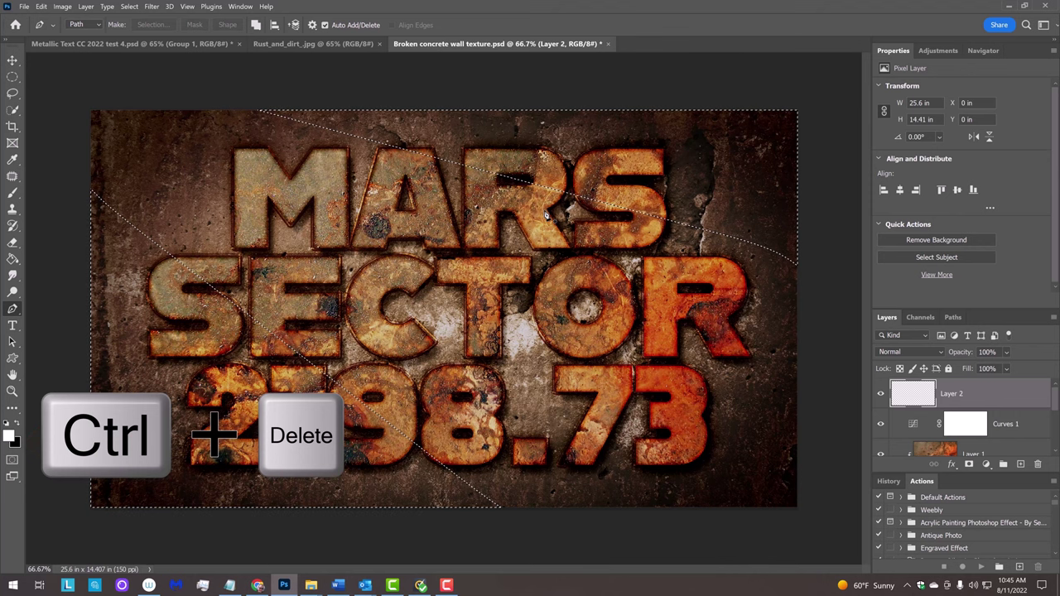
key("ctrl+d")
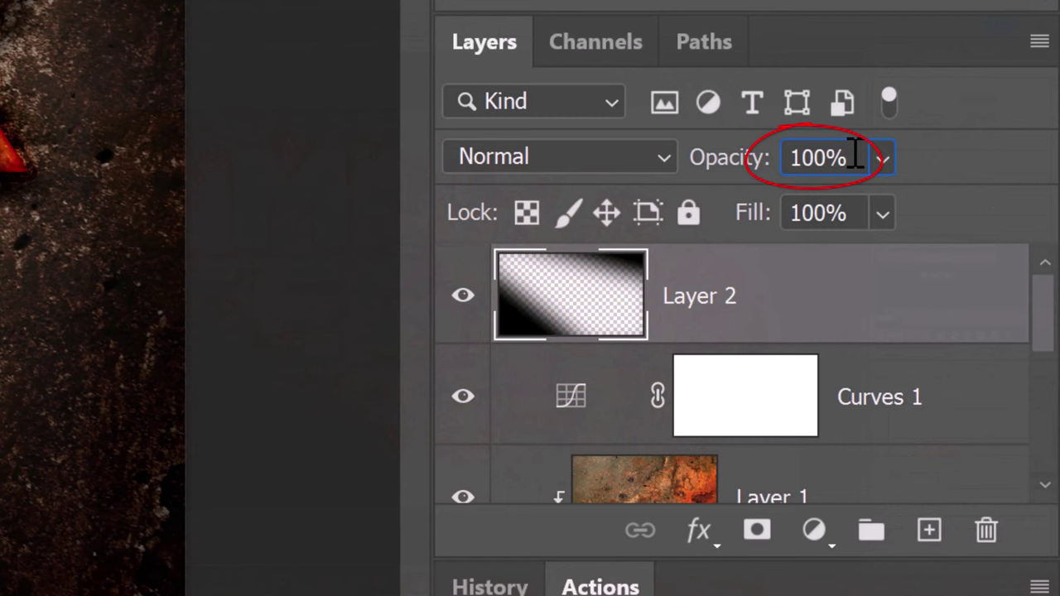
Set the vignette layer's opacity to 60%.
left_click(998, 352)
type("60")
key("Return")
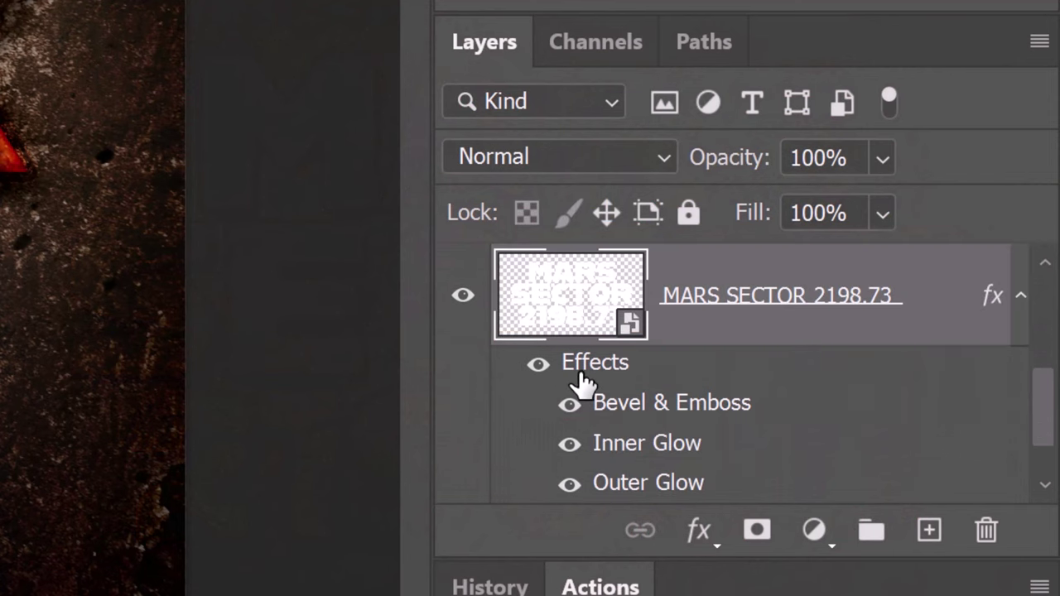
Open the MARS SECTOR 2198.73 smart object and scale its text down to about 75%.
double_click(563, 305)
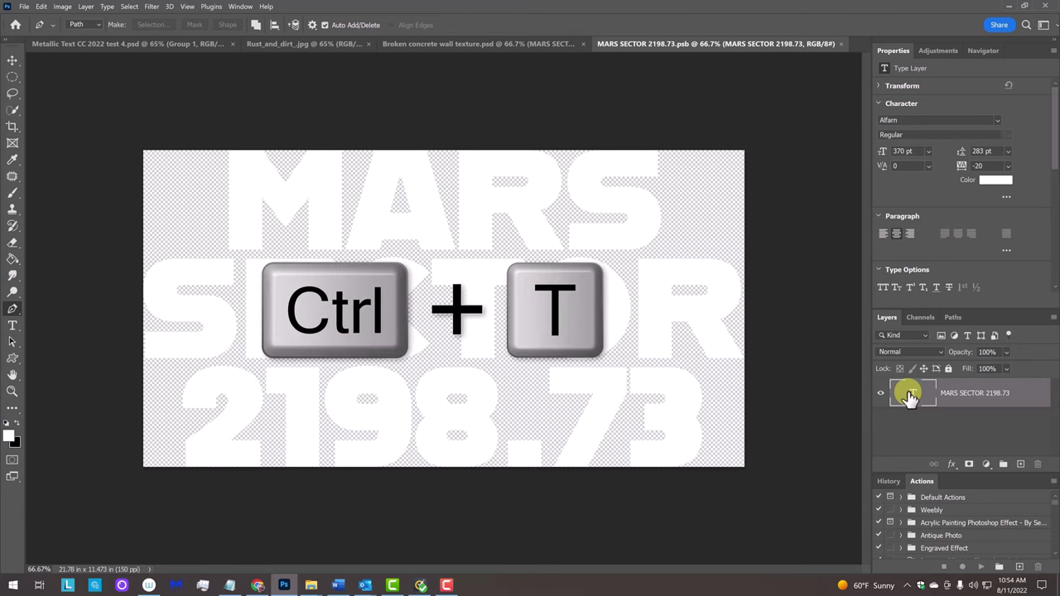
key("ctrl+t")
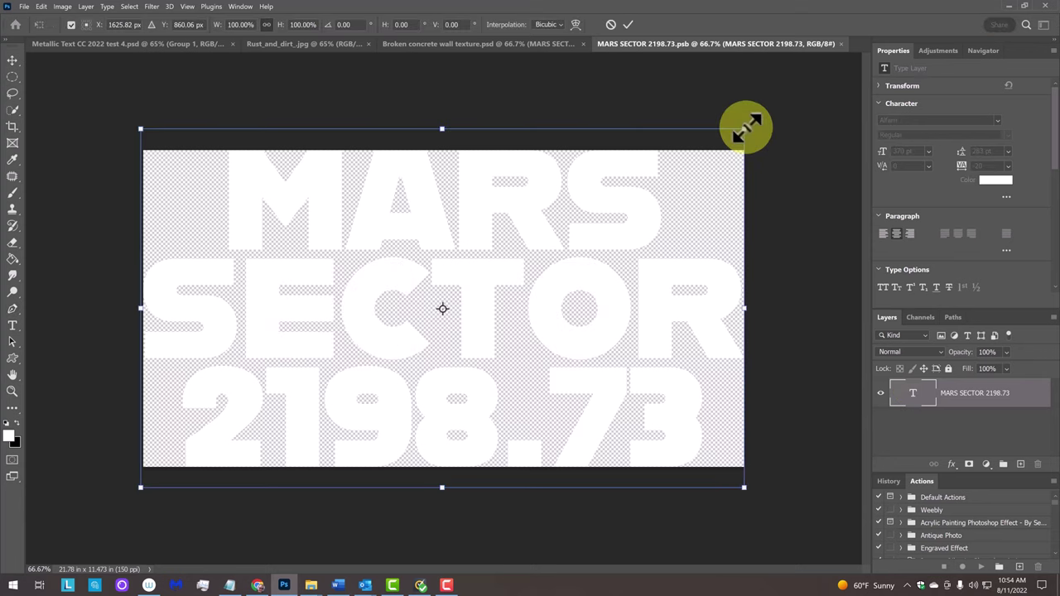
left_click_drag(747, 127, 668, 190)
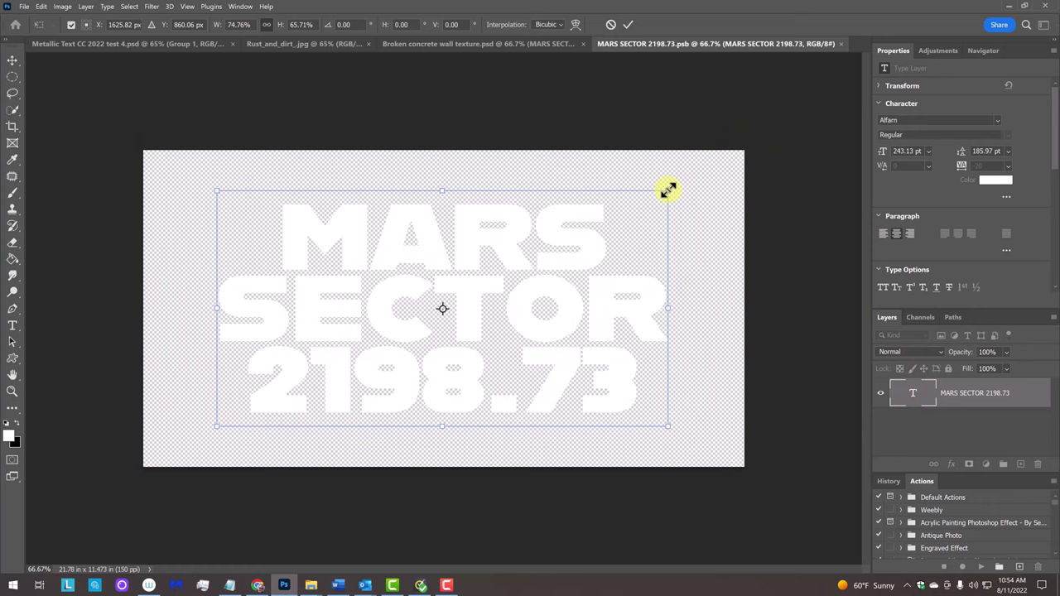
key("Return")
Replace the text with black 'EMPLOYEE' and 'LOUNGE' on two separate lines.
double_click(912, 393)
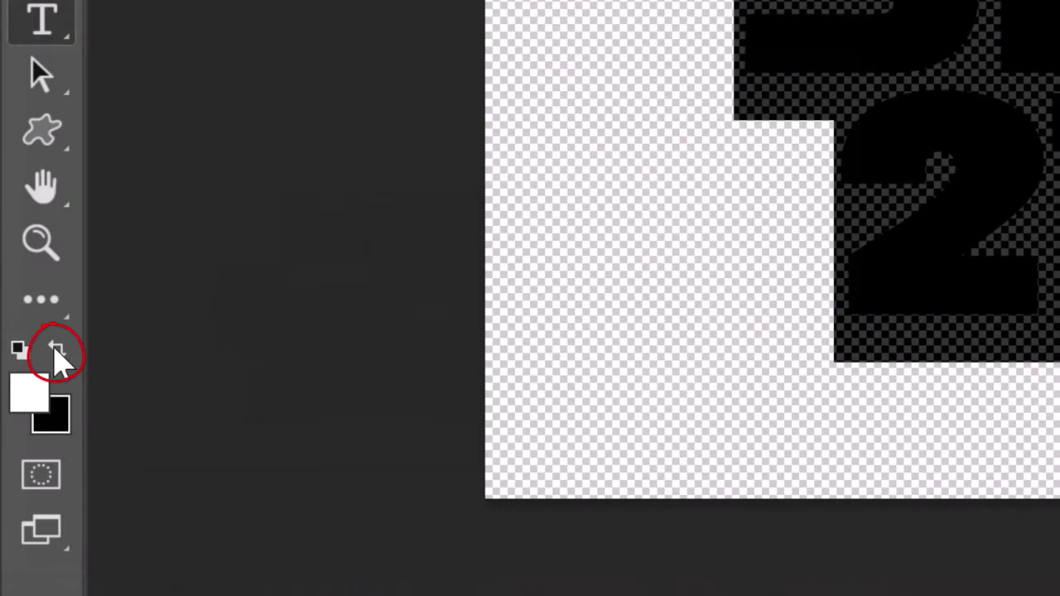
left_click(55, 350)
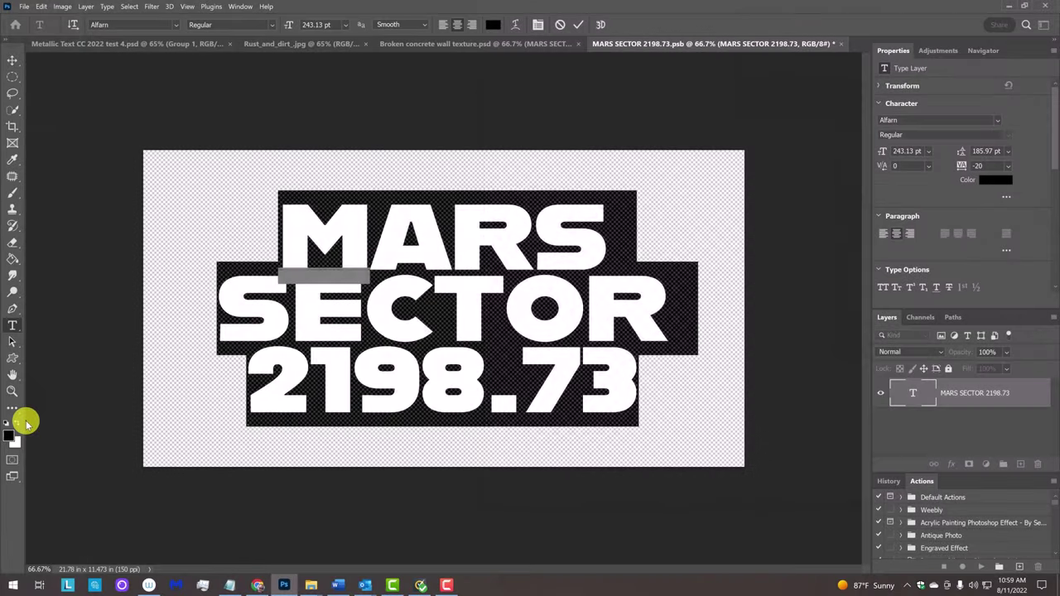
type("EMPLOY")
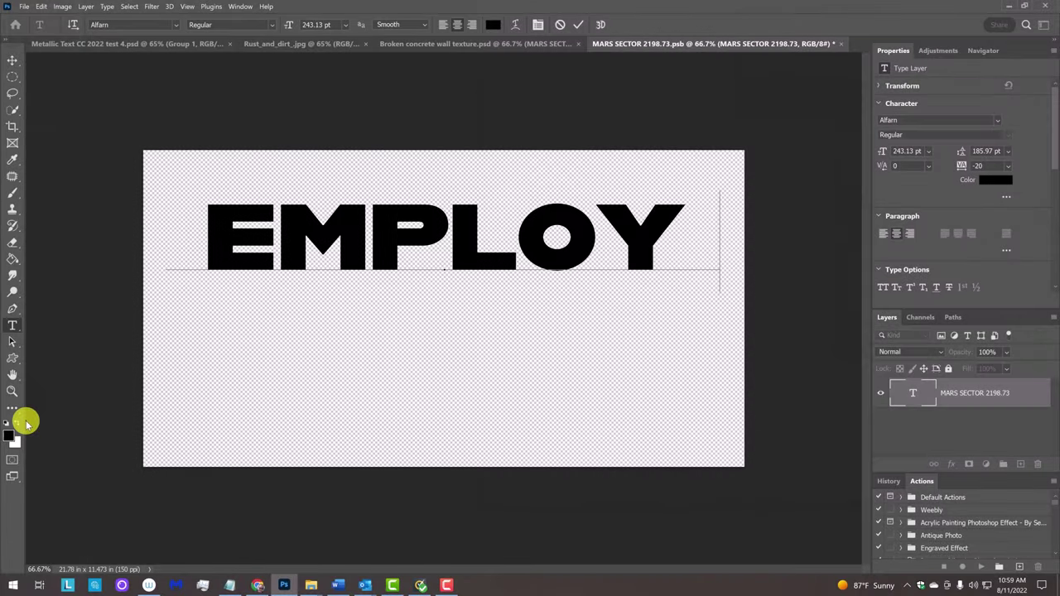
type("EE")
key("Return")
type("LOUNGE")
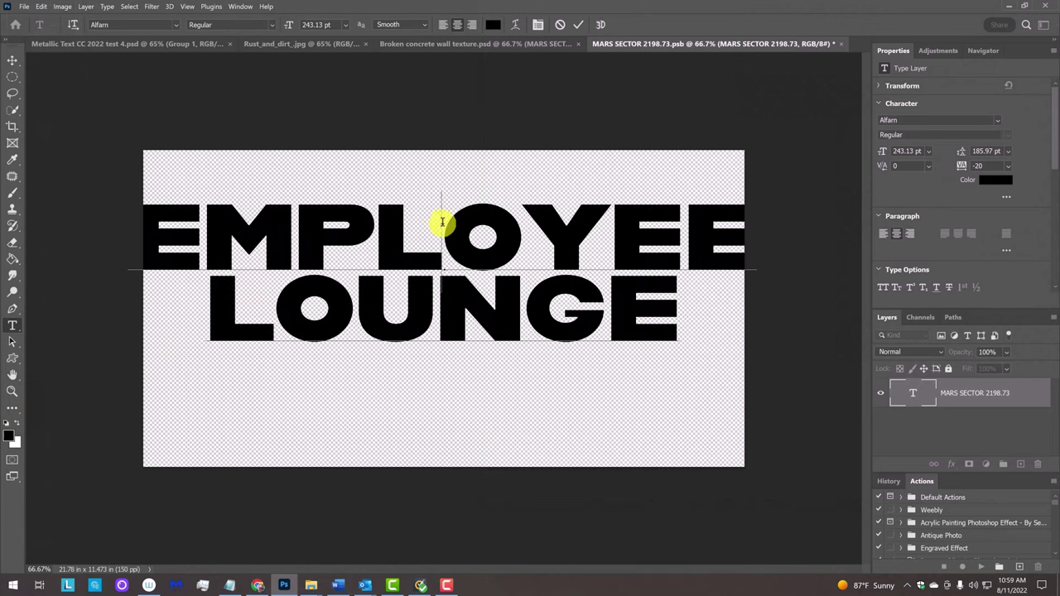
Tighten the letter spacing of both lines, commit, and nudge the text slightly lower.
key("alt+Left")
key("alt+Left")
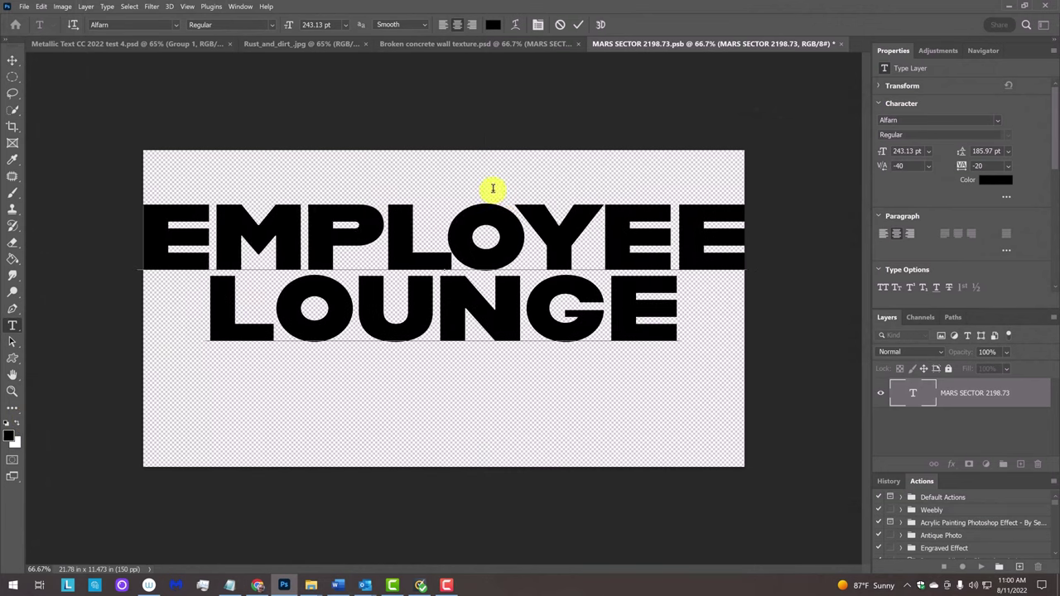
key("alt+Left")
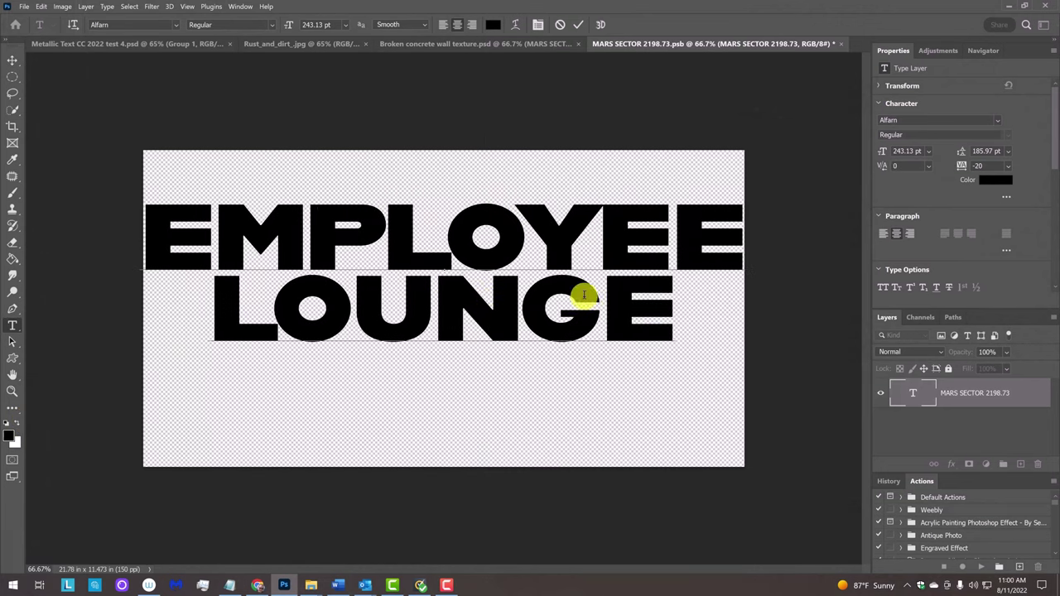
left_click(13, 61)
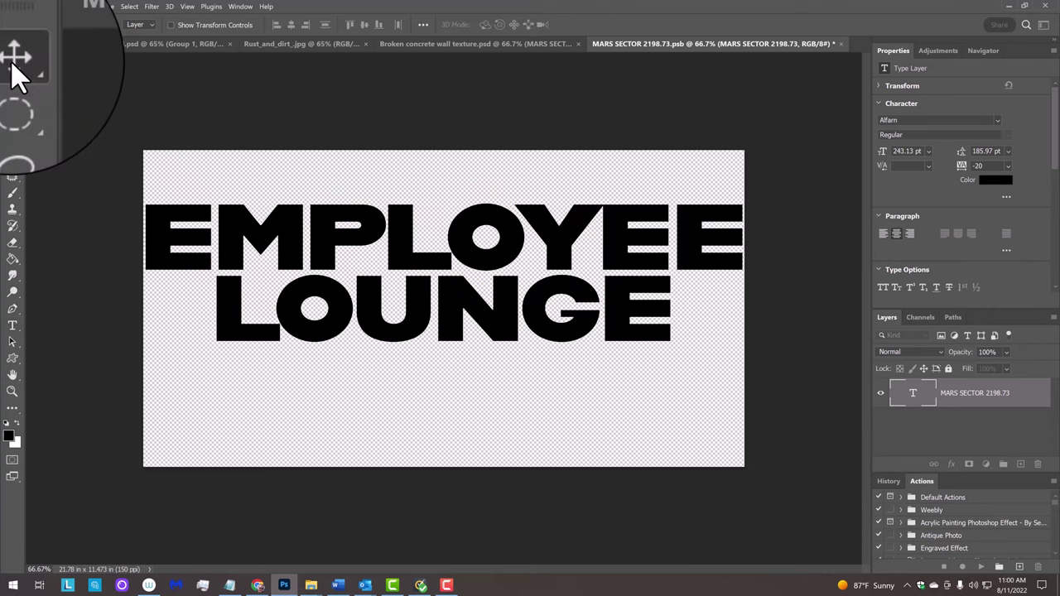
left_click(91, 95)
left_click_drag(406, 261, 408, 295)
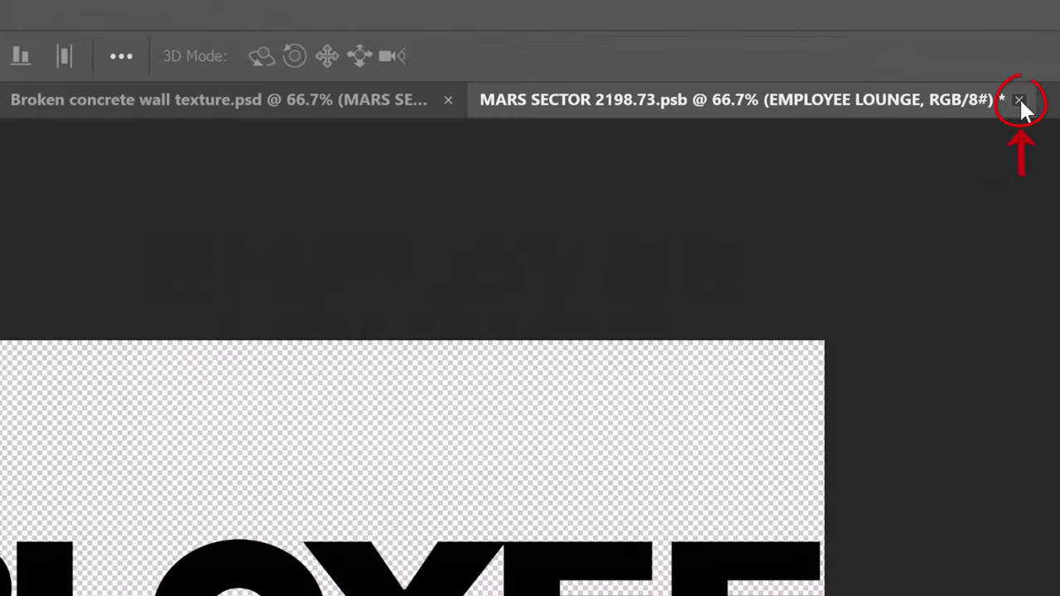
Close the MARS SECTOR 2198.73.psb document to bring up the save-changes prompt.
left_click(1019, 100)
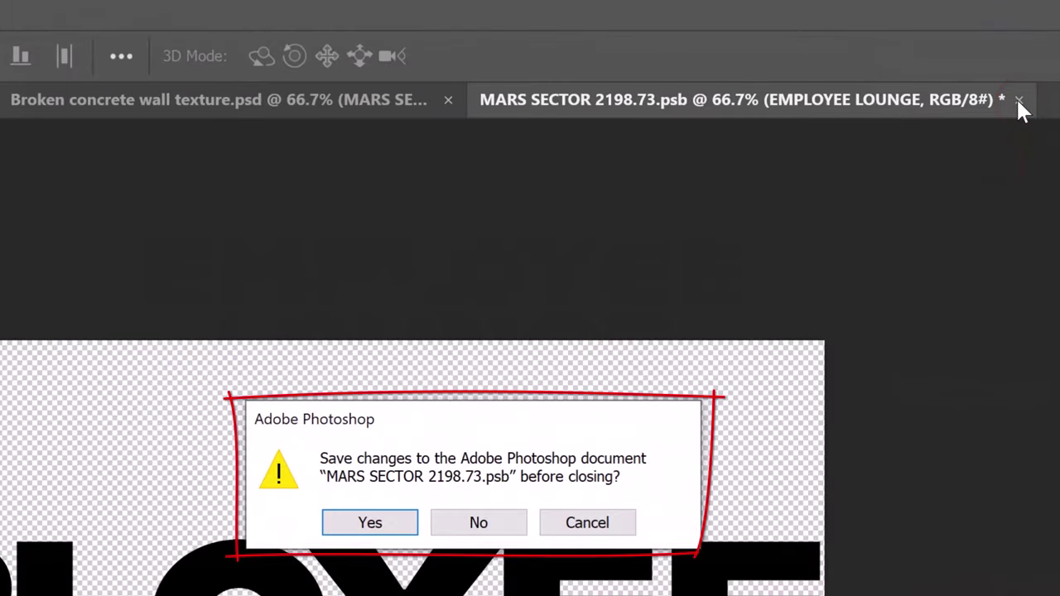